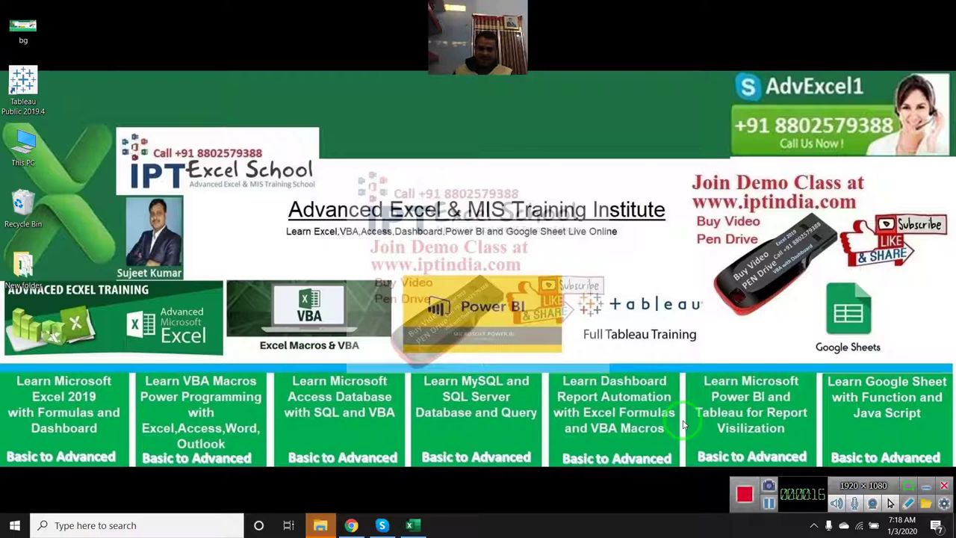
Restore the Excel Book1 workbook window from the taskbar
click(409, 525)
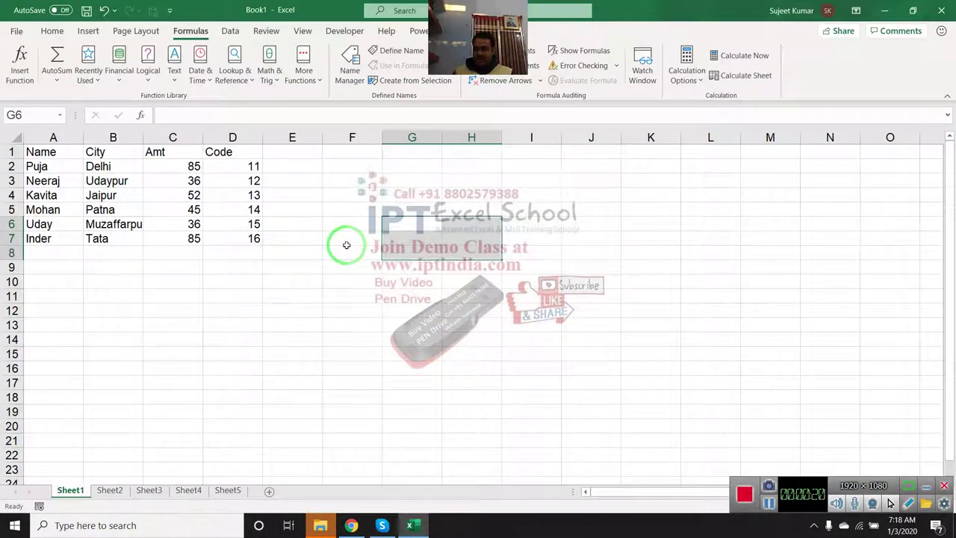
Select the Name/City/Amt/Code table, then add headers 'code' in H2 and 'Name' in I2
click(469, 239)
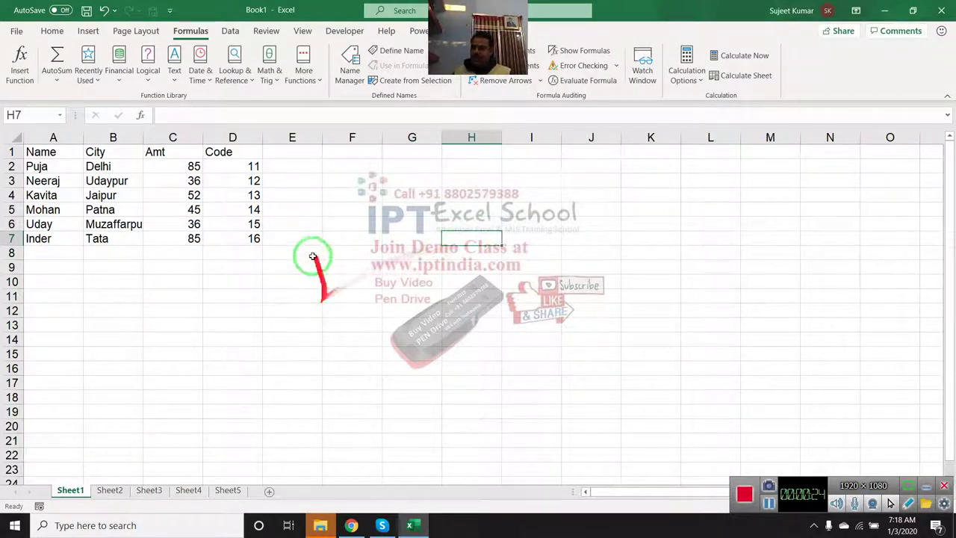
drag(41, 152, 254, 236)
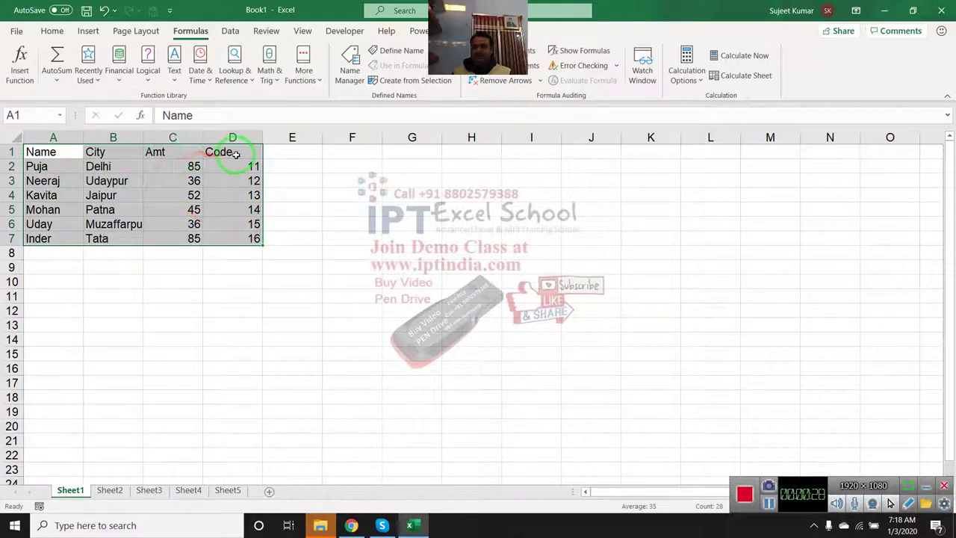
click(475, 168)
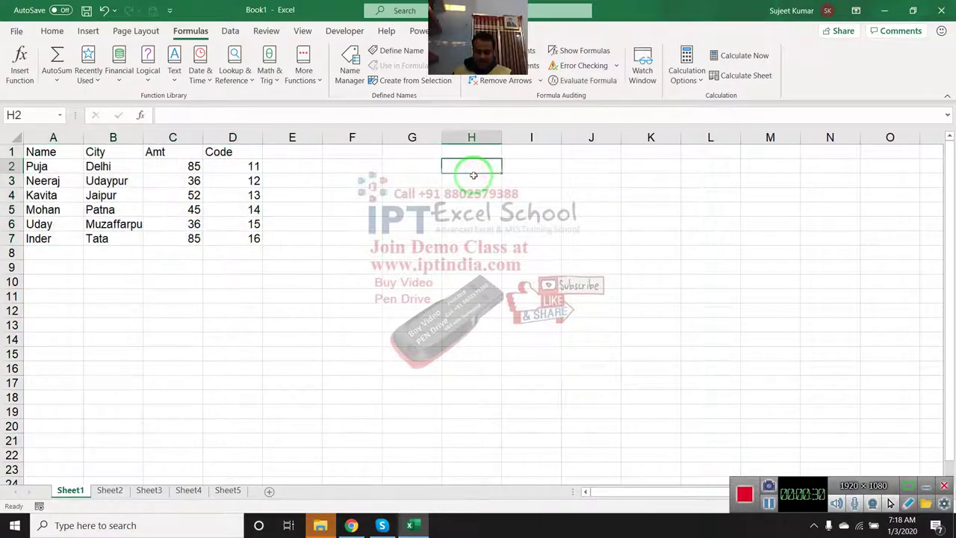
text(code)
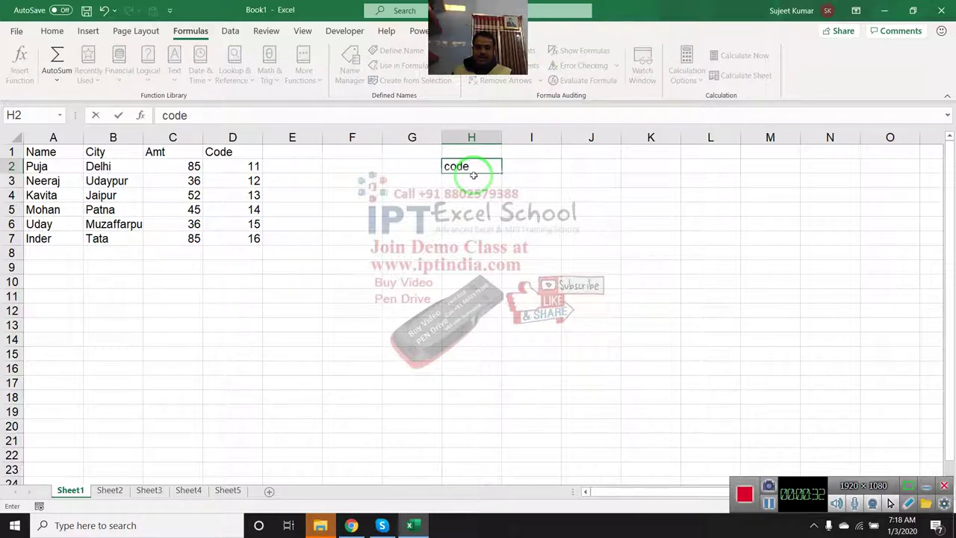
key(Tab)
text(Name)
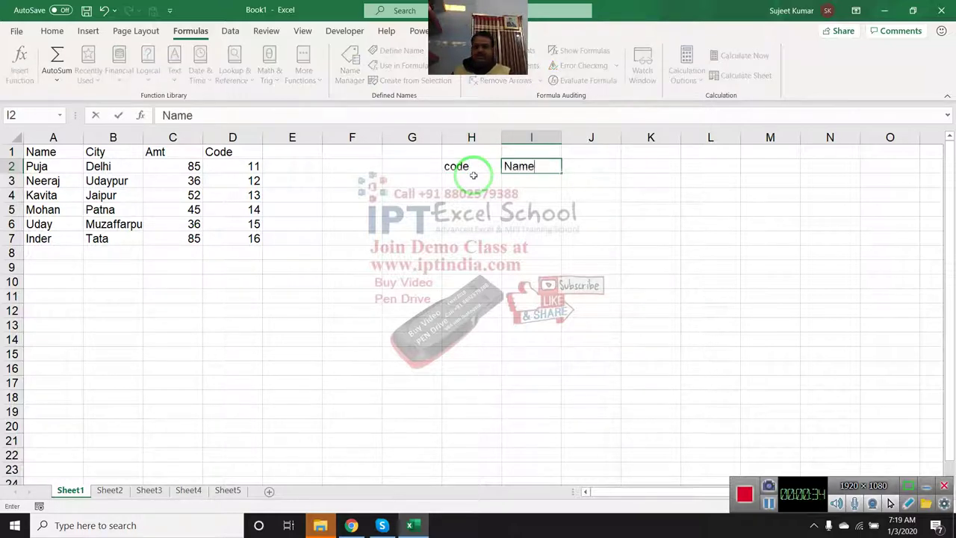
key(Return)
Enter code 14 in H3, then start a VLOOKUP in I3 and cancel it
text(14)
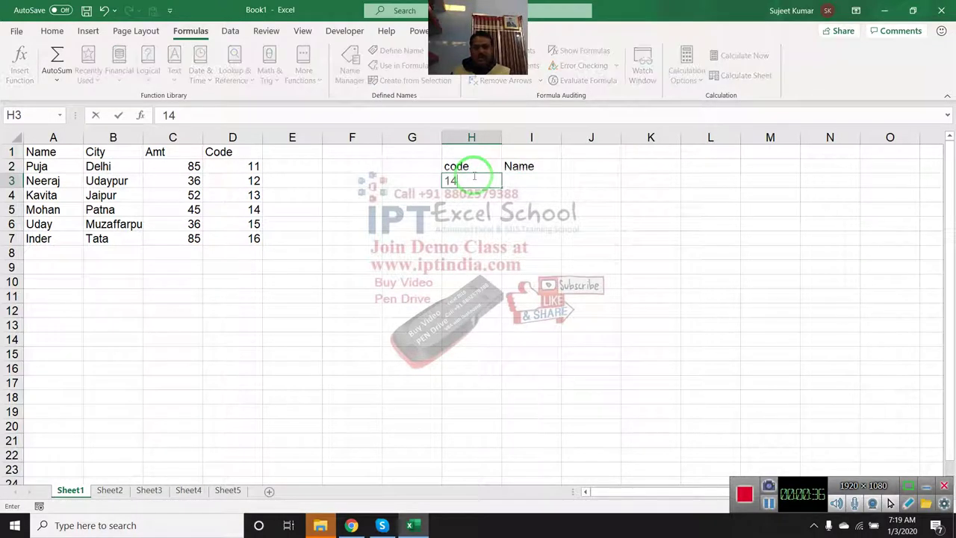
key(Tab)
text(=vl)
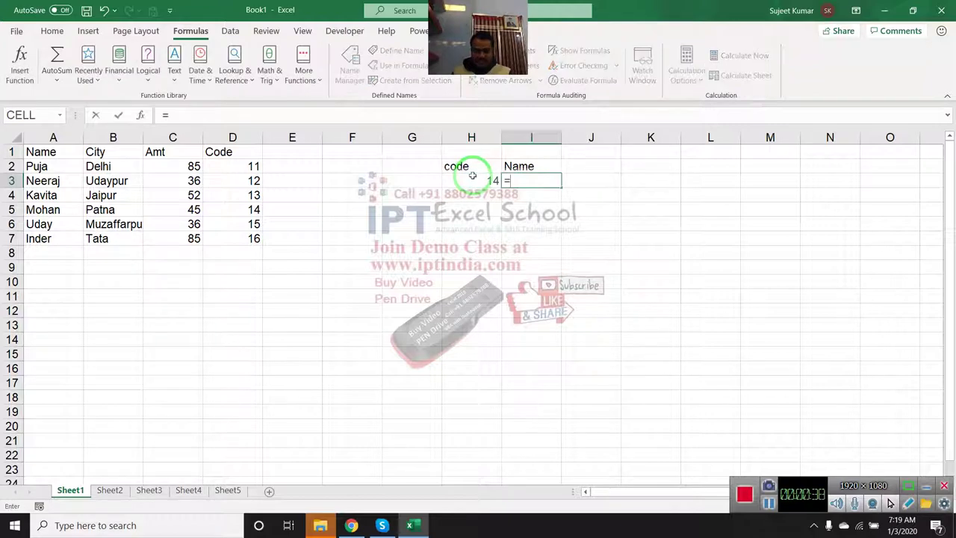
key(Tab)
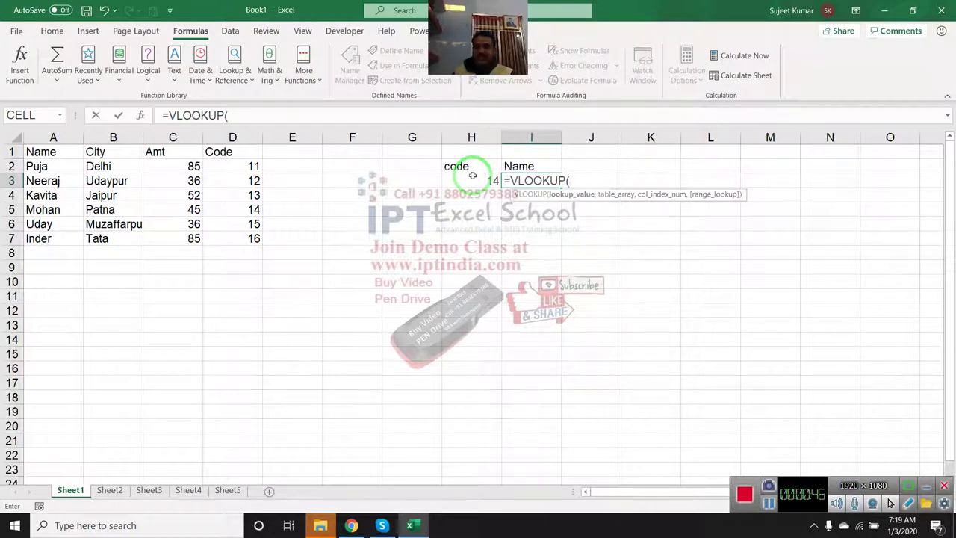
key(Escape)
Enter =MATCH(H3,D1:D7,0) in I4 to find the code's position, 5
key(Down)
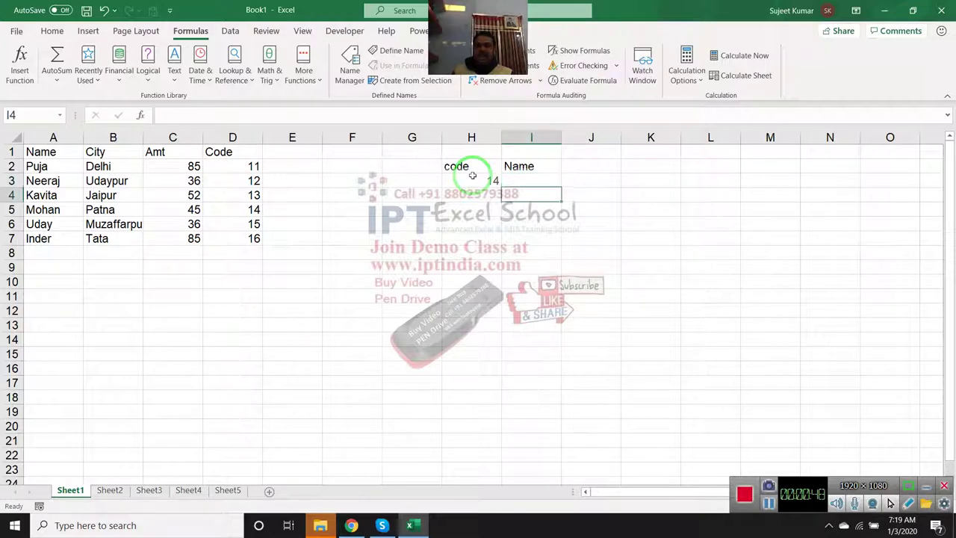
text(=ma)
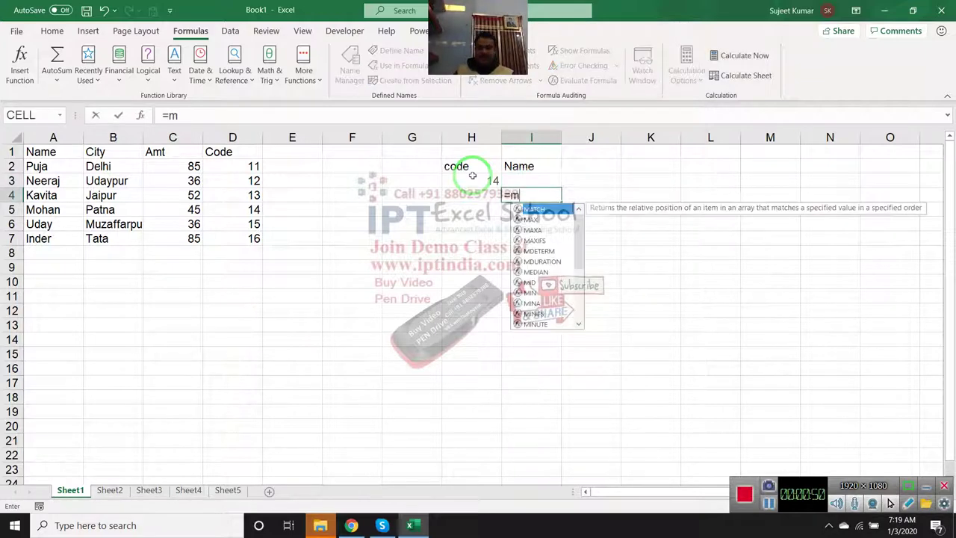
key(Tab)
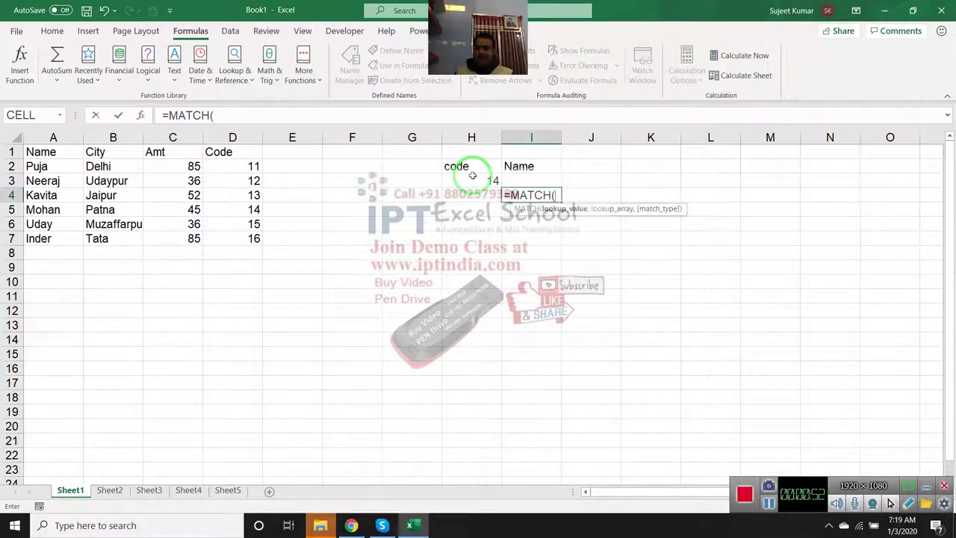
key(Left)
key(Up)
text(,)
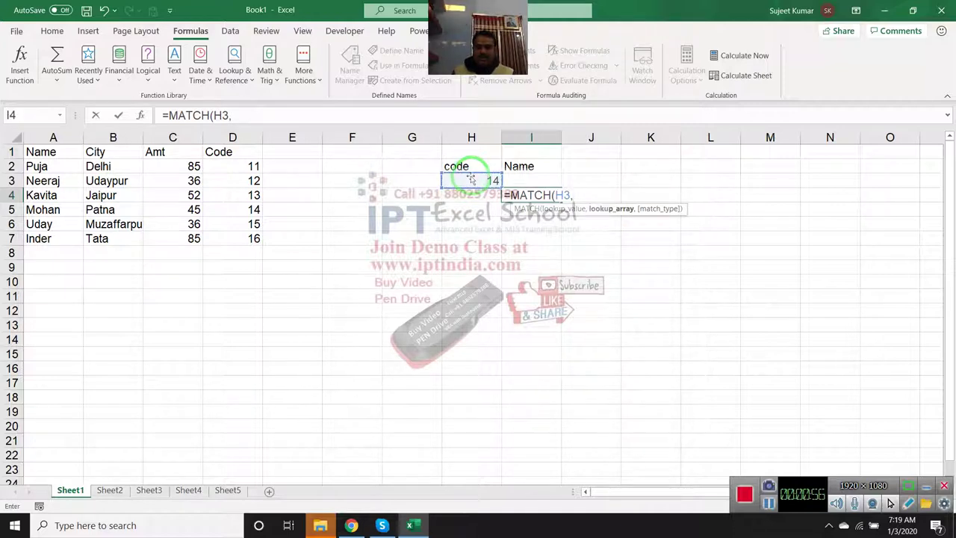
drag(231, 152, 247, 242)
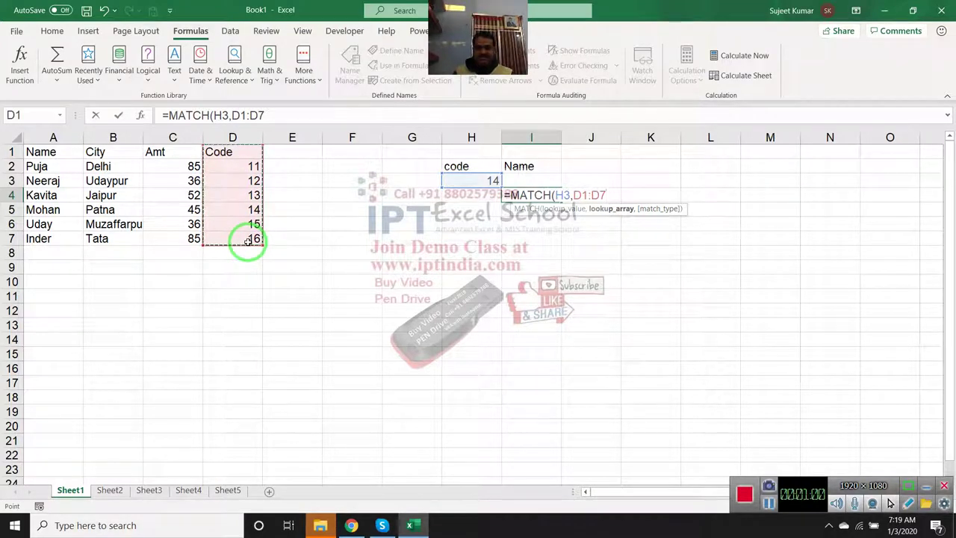
text(,)
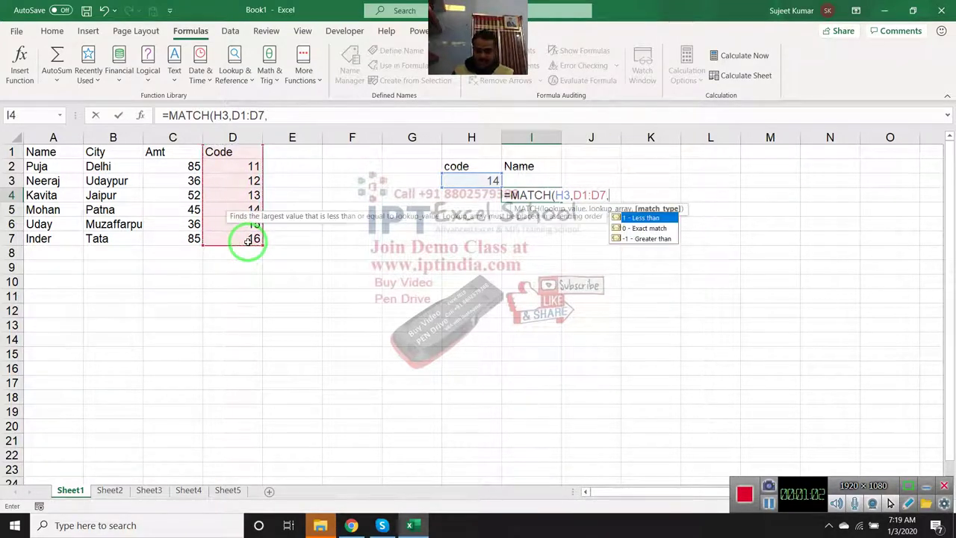
text(0)
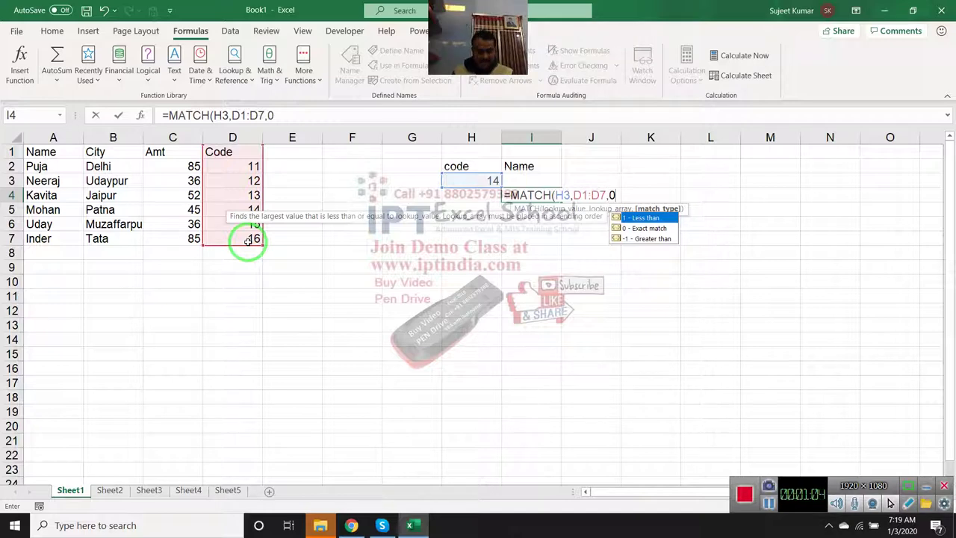
text())
key(Return)
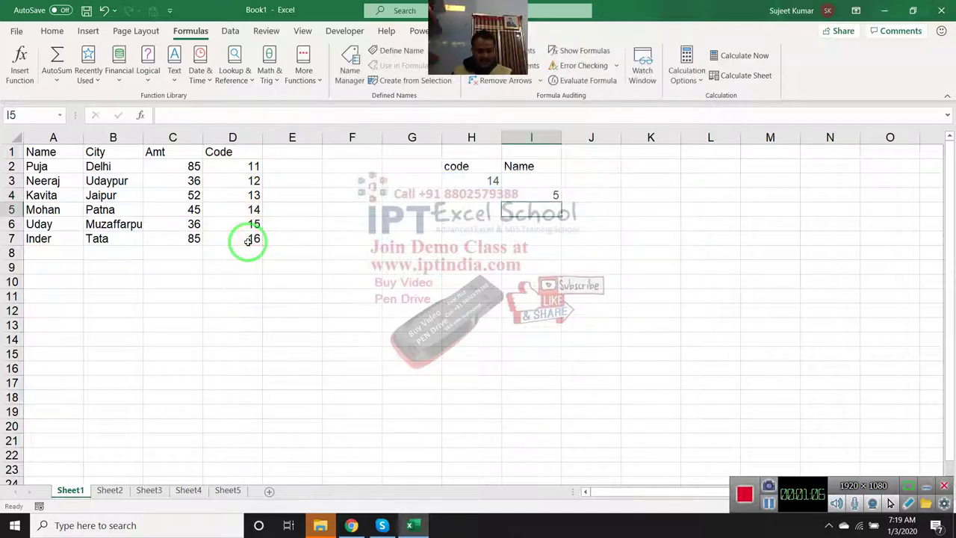
Enter =INDEX(A1:A7,I4) in I5 to return the matching name, Mohan
text(=ind)
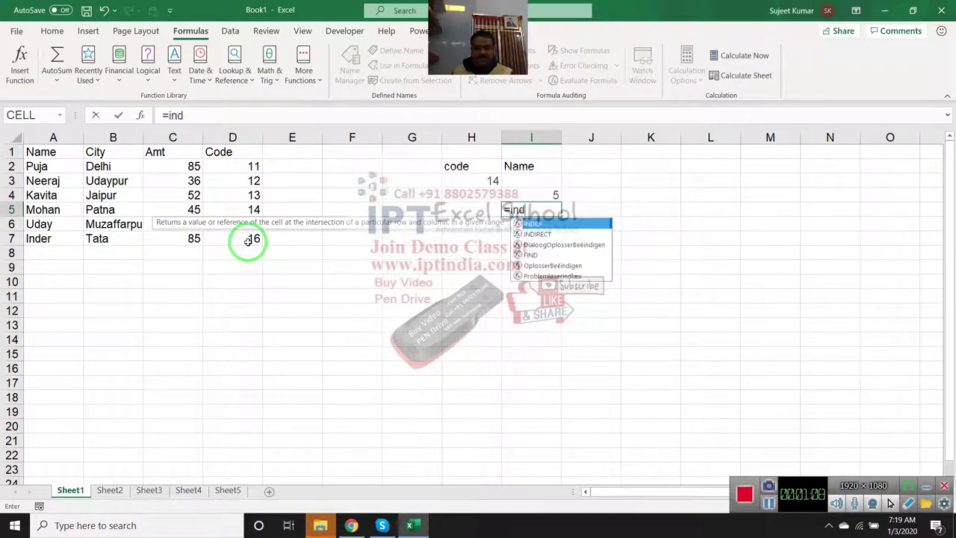
key(Tab)
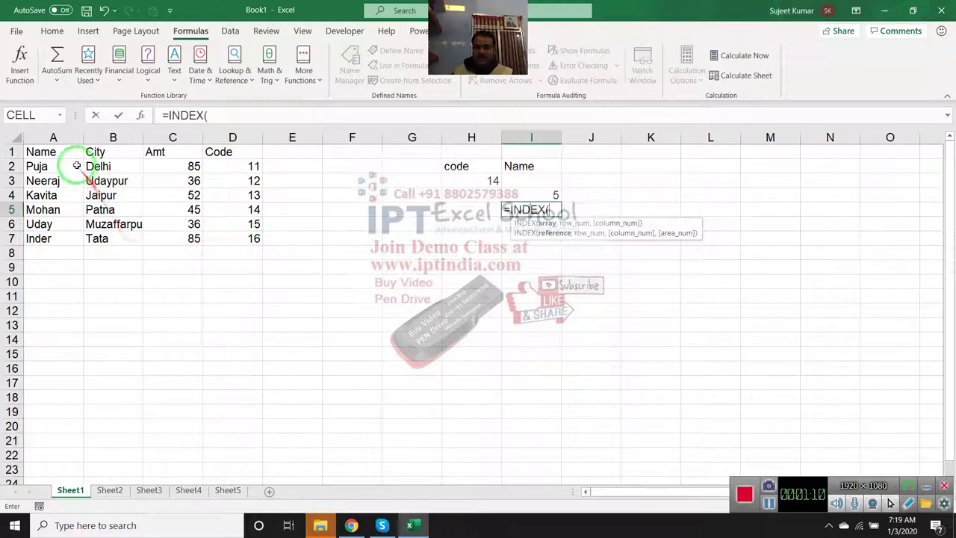
drag(64, 155, 53, 237)
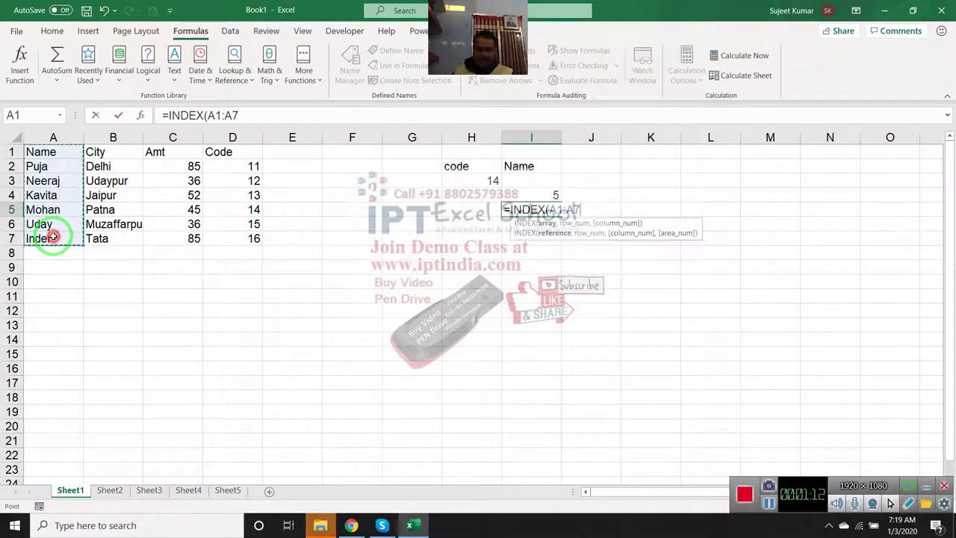
text(,)
click(525, 188)
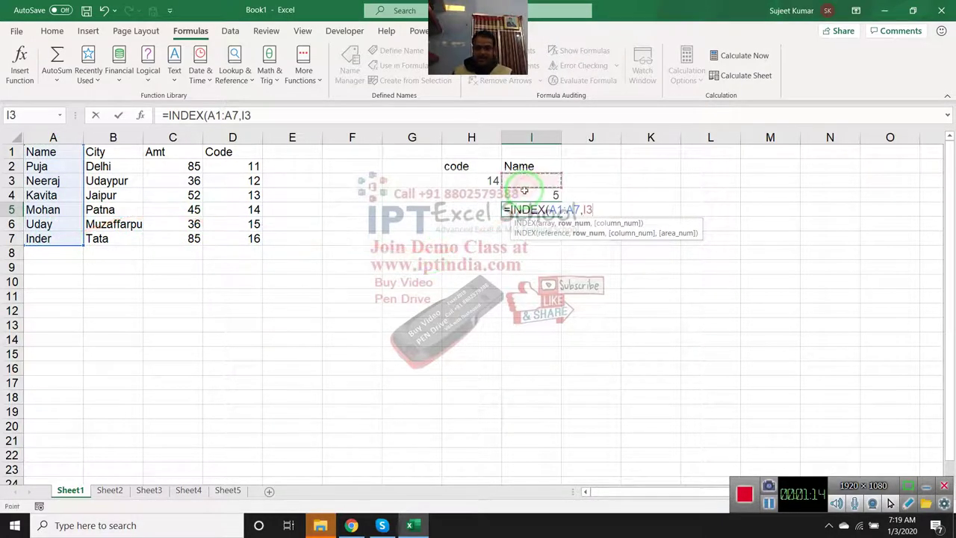
click(524, 194)
text())
key(Return)
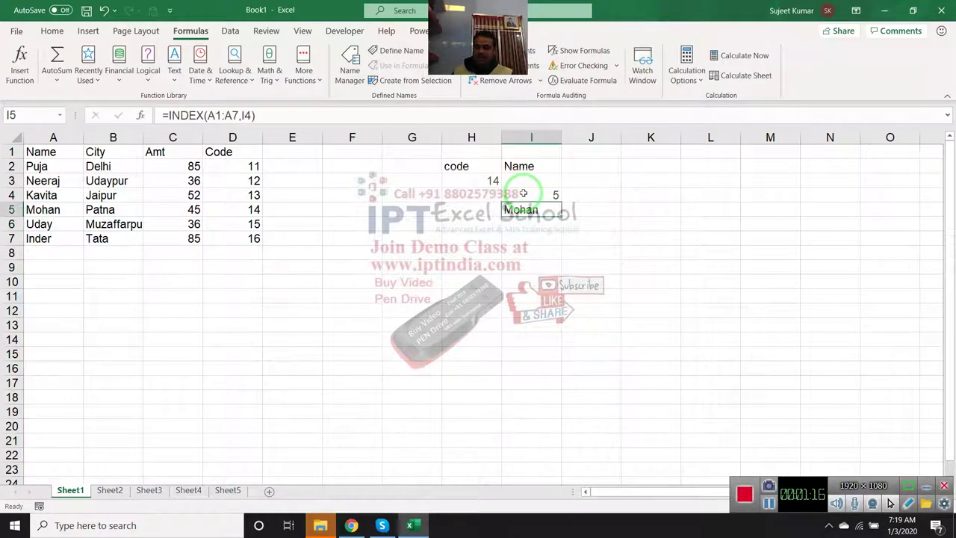
Test the lookup by changing the H3 code to 17, then 15, then 16
key(Up)
key(Up)
key(Left)
text(1)
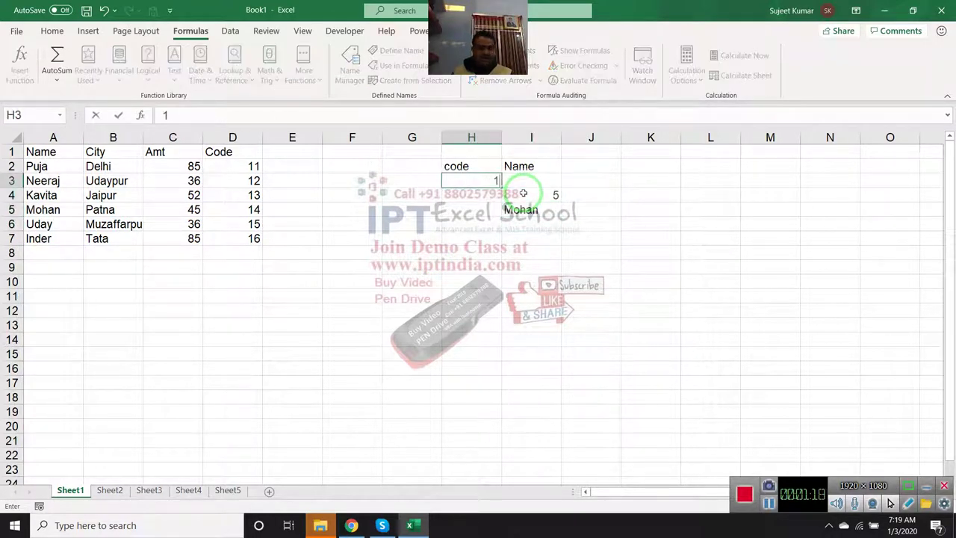
text(7)
key(Return)
key(Up)
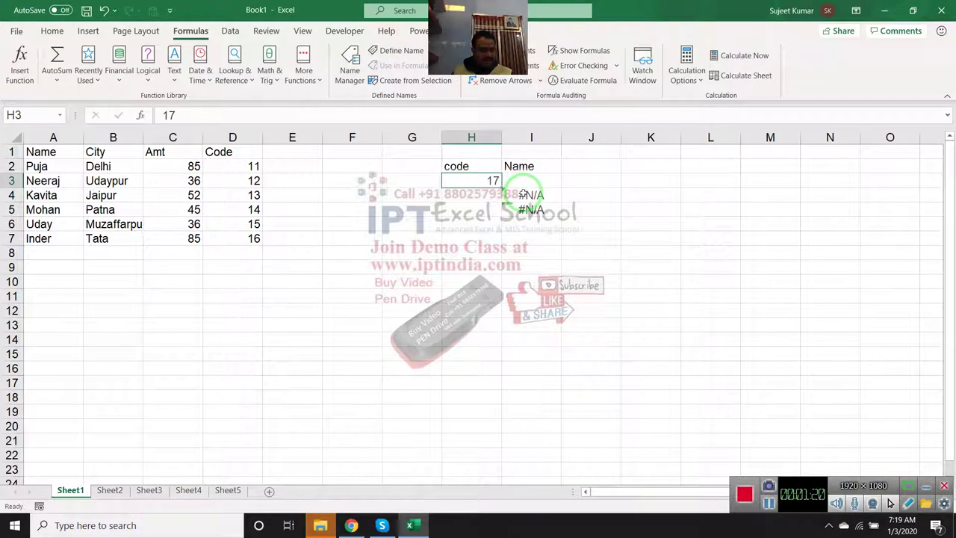
text(15)
key(Return)
key(Up)
text(16)
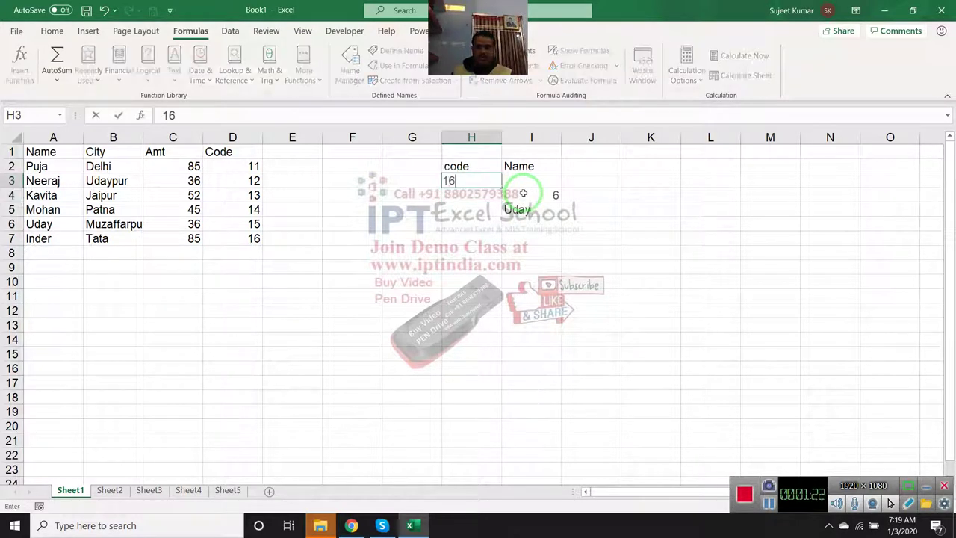
key(Return)
key(Up)
Review the MATCH and INDEX formulas, then delete them from I4:I5
click(524, 194)
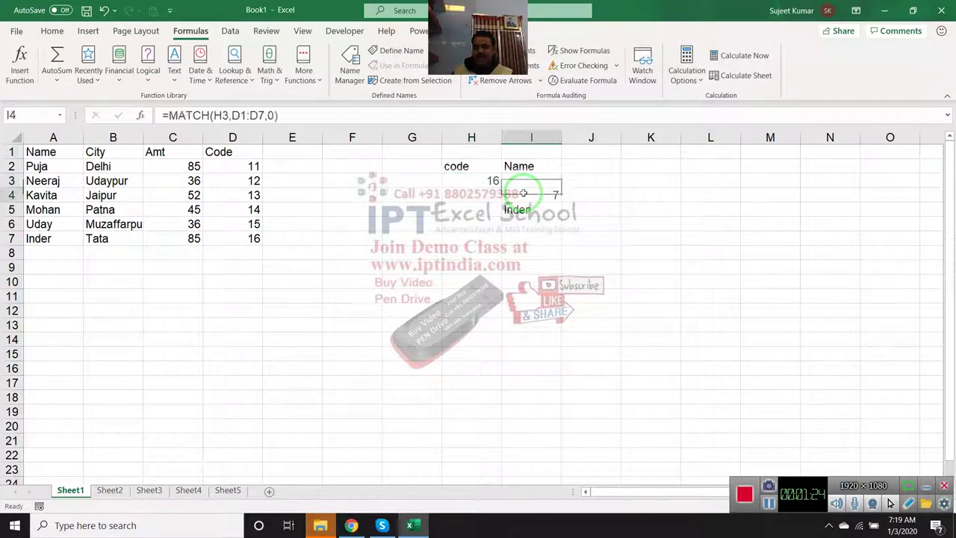
key(Down)
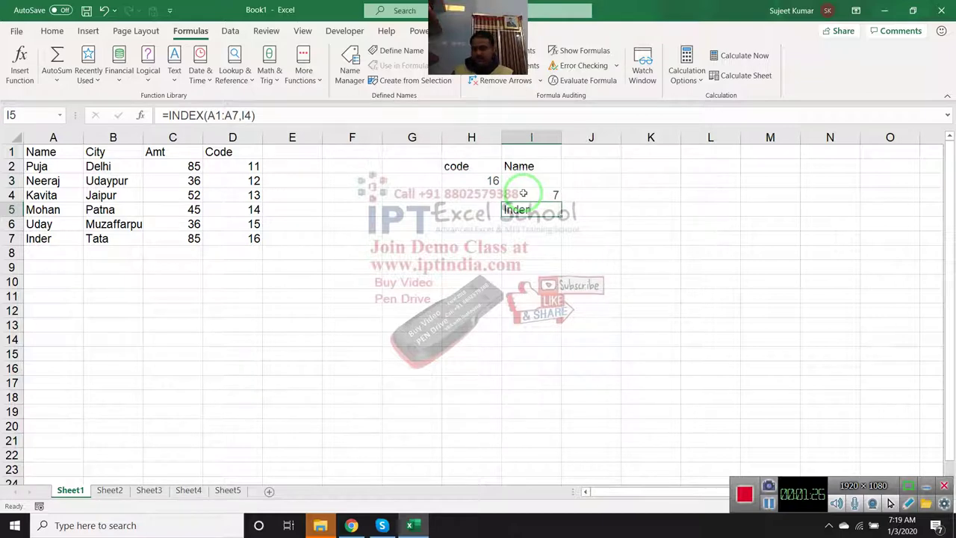
key(Up)
key(shift+Down)
key(End)
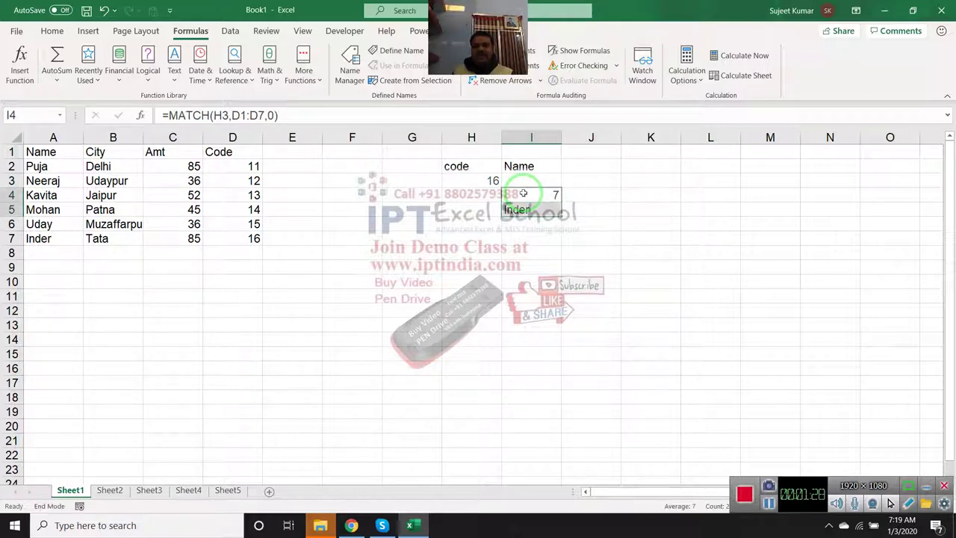
key(Delete)
key(Up)
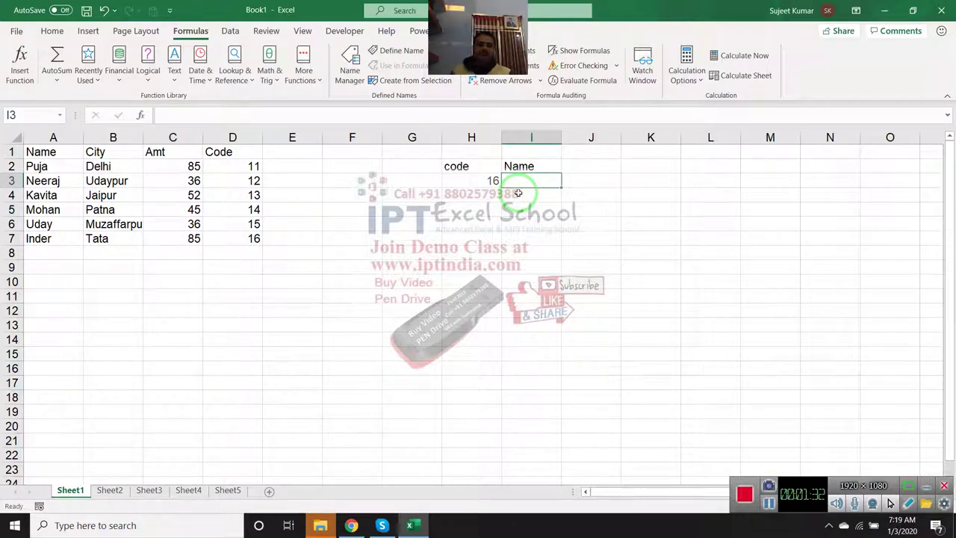
Enter =VLOOKUP(H3,CHOOSE({1,2},D1:D7,A1:A7),2,0) in I3, returning Inder for code 16
text(=)
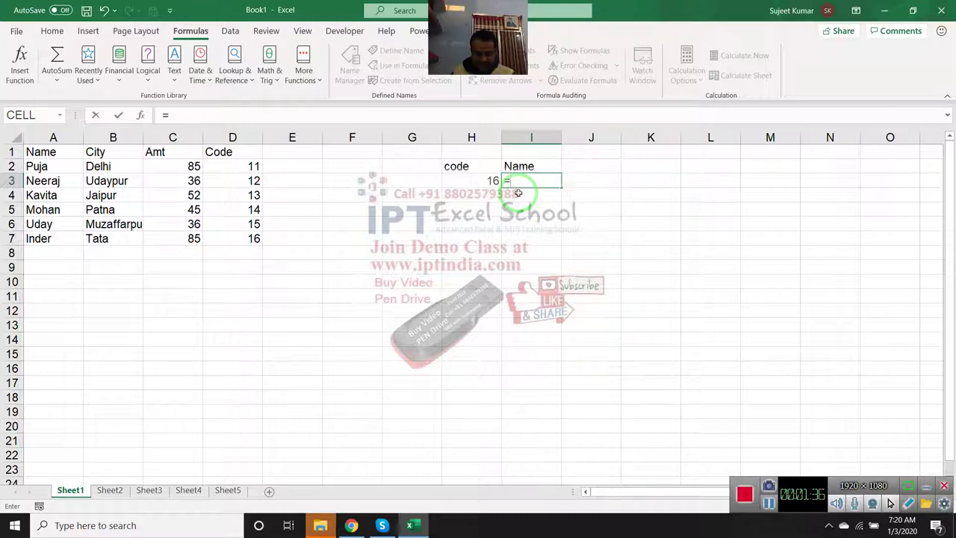
text(vl)
double_click(518, 196)
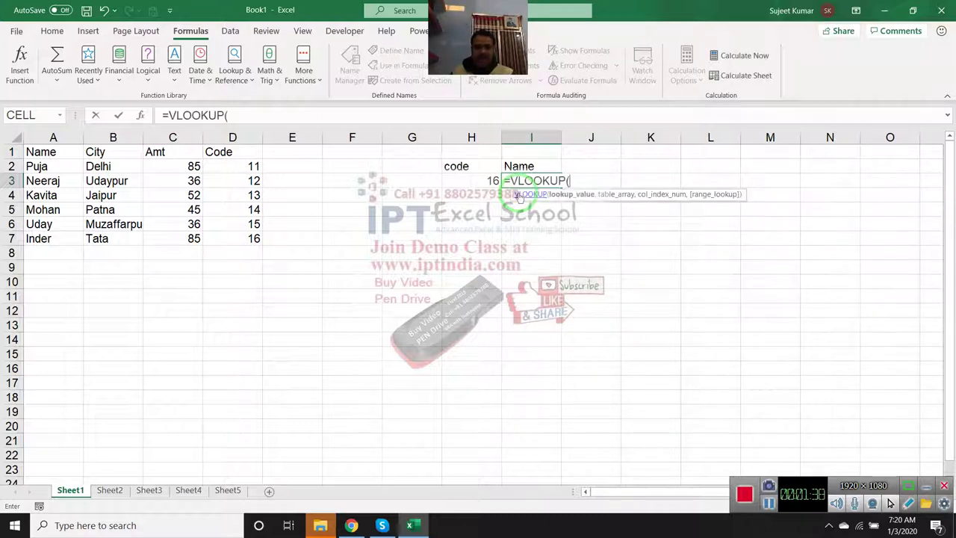
key(Left)
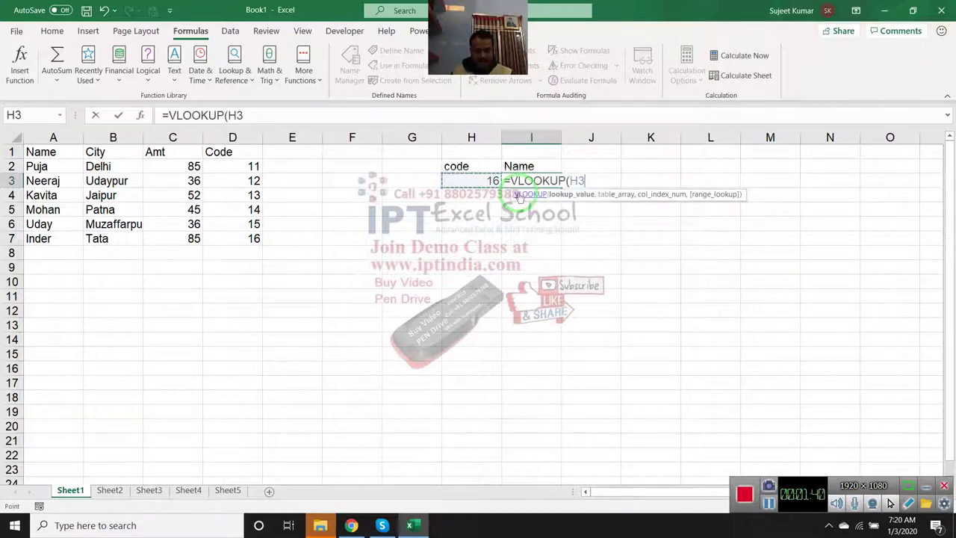
text(,)
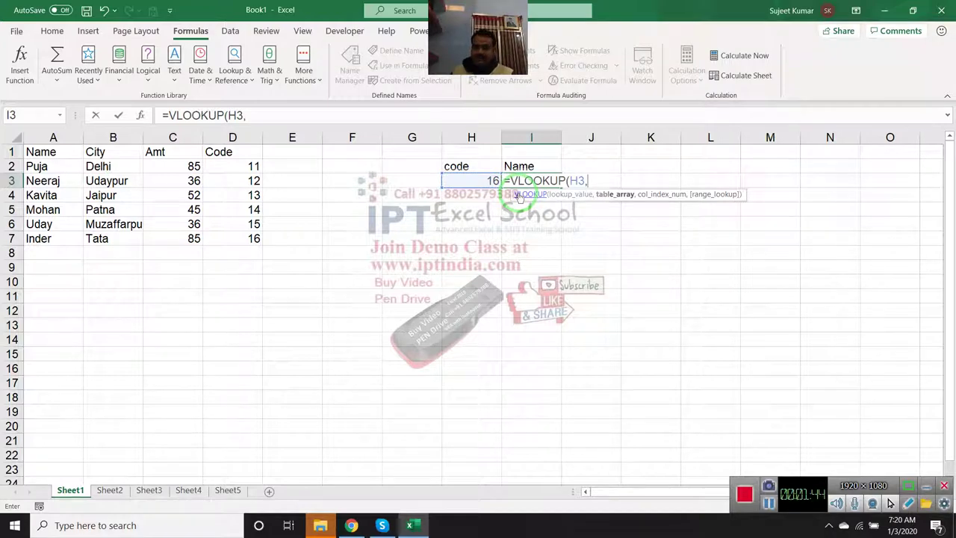
text(ch)
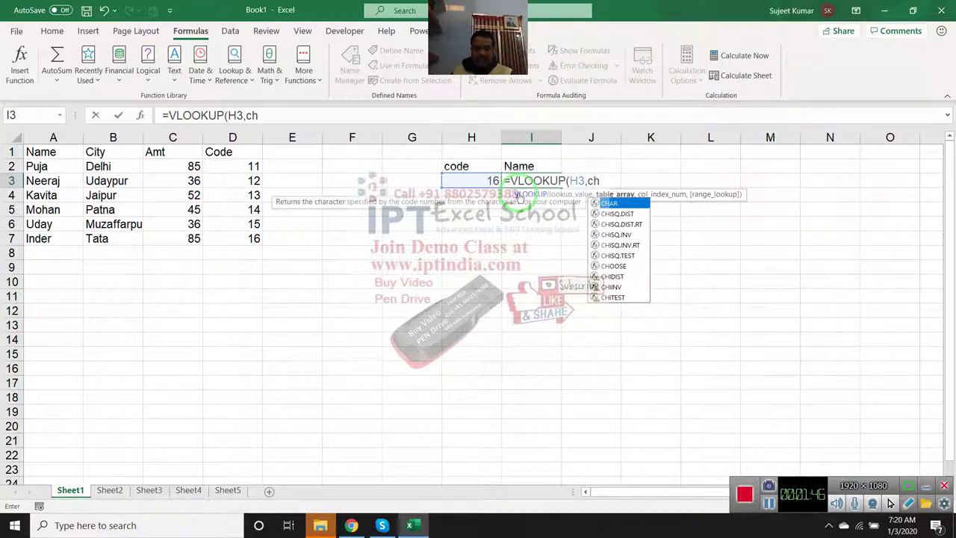
text(o)
key(Tab)
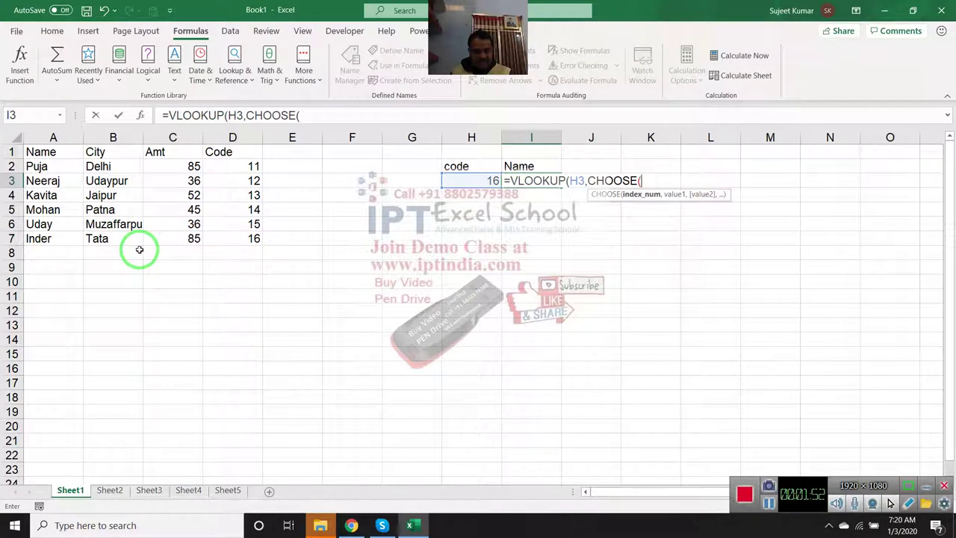
text({1)
text(,2)
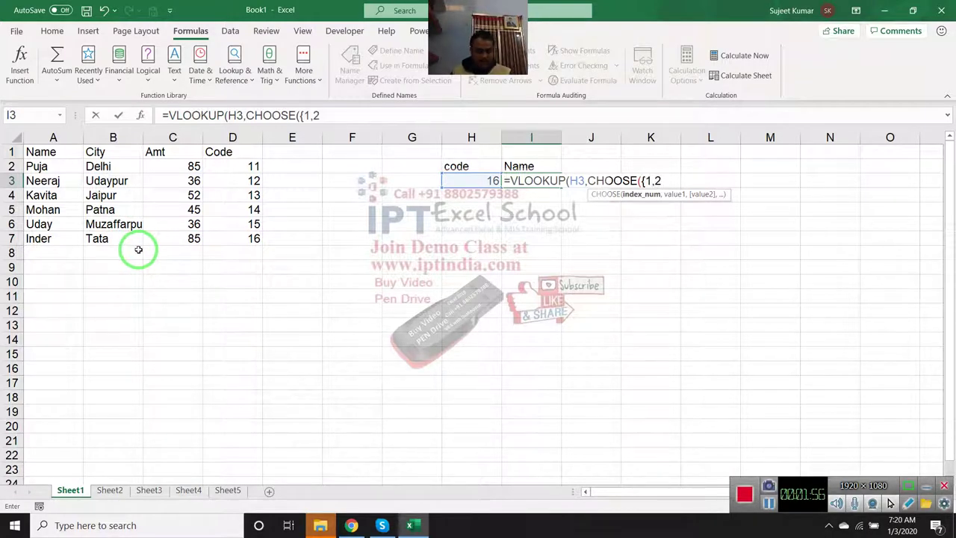
text(})
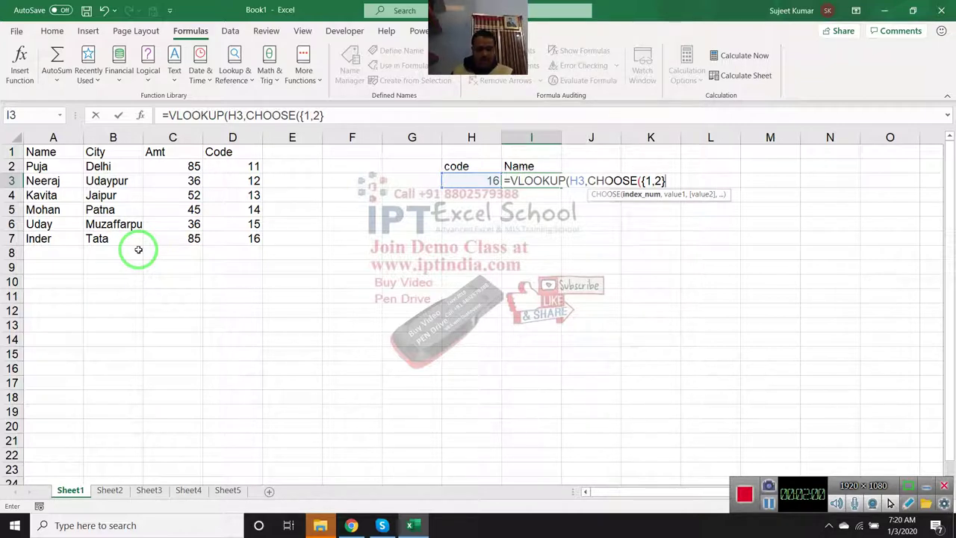
text(,)
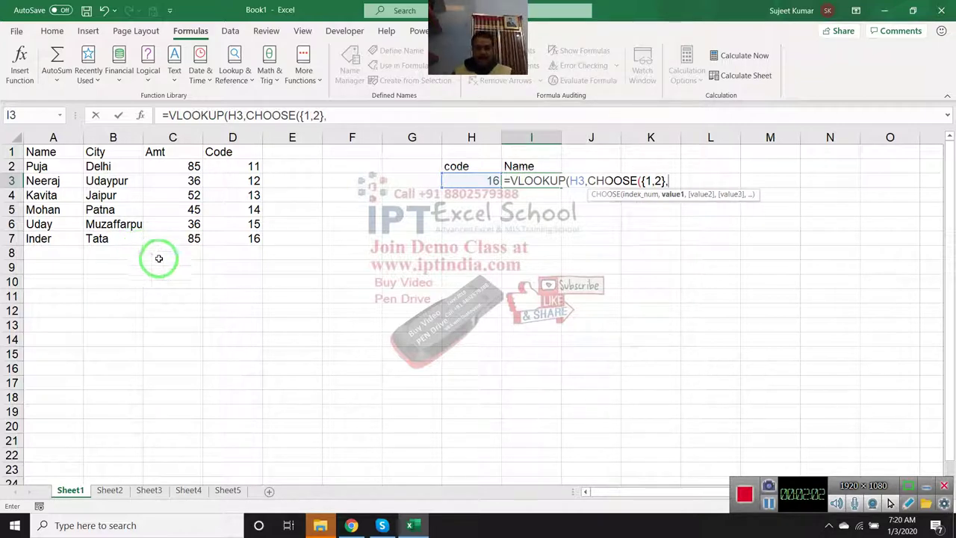
drag(227, 154, 235, 238)
text(,)
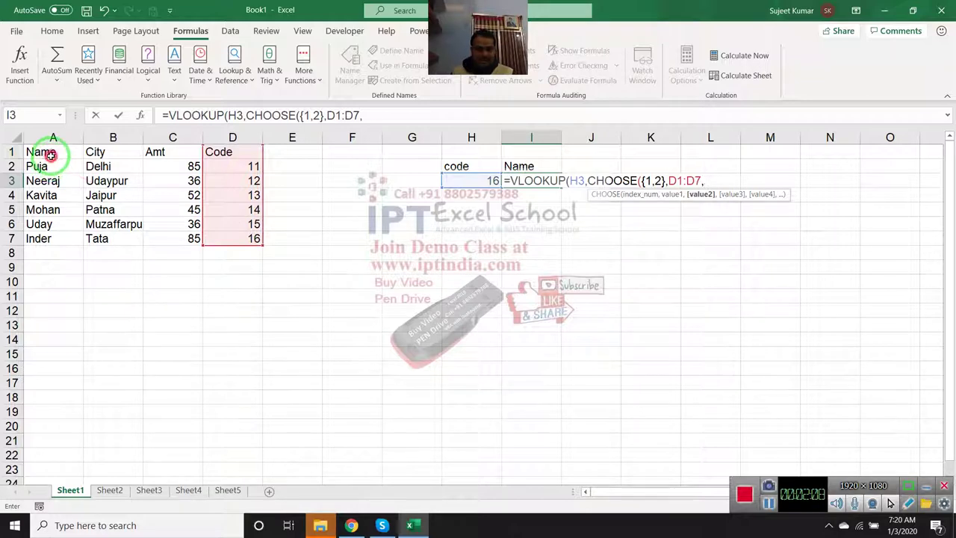
drag(50, 154, 47, 236)
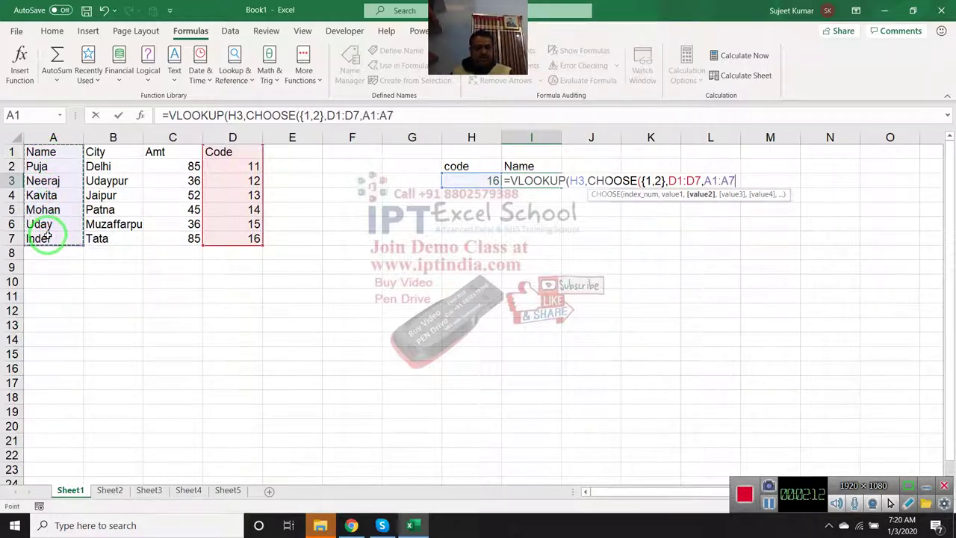
text(),2)
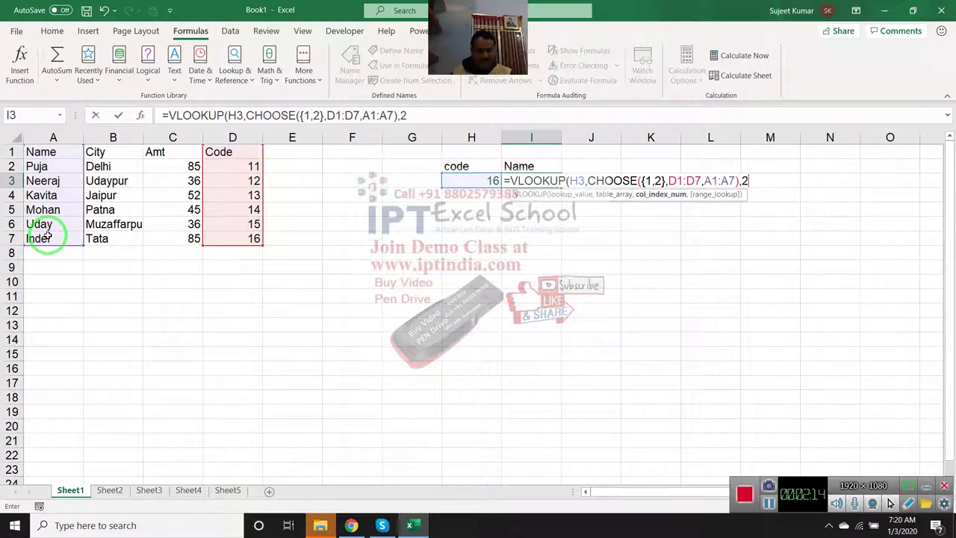
text(,0))
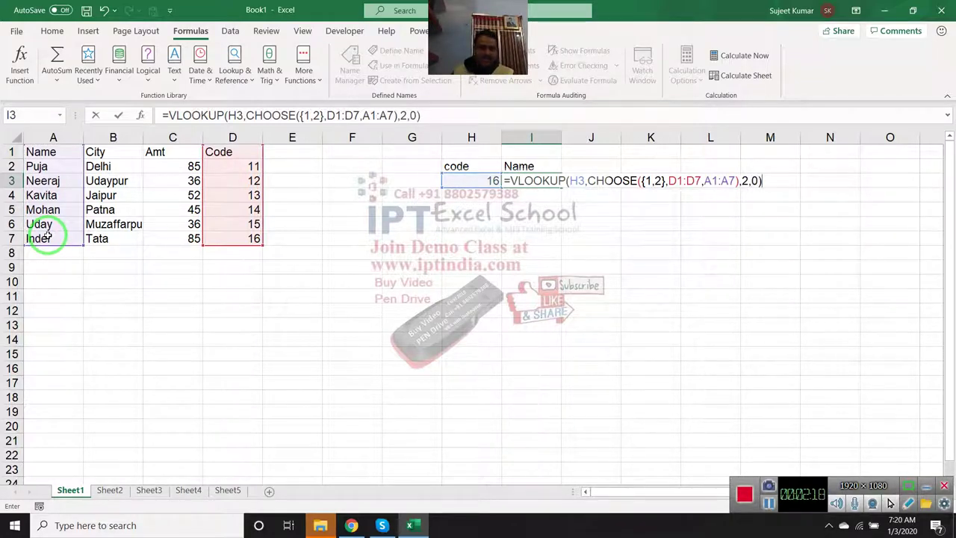
key(Return)
key(Up)
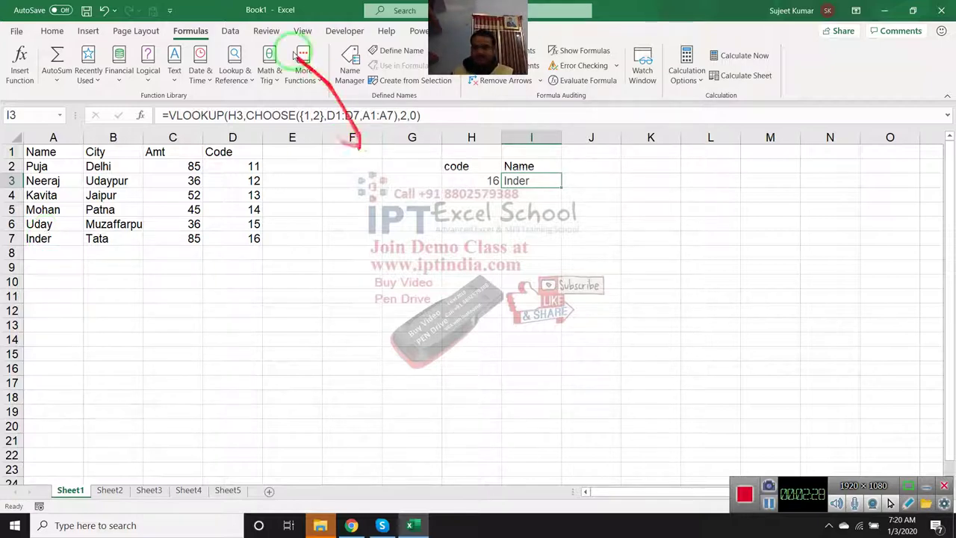
Enter =CHOOSE(F5,"One","Two","Three") in G5
click(416, 211)
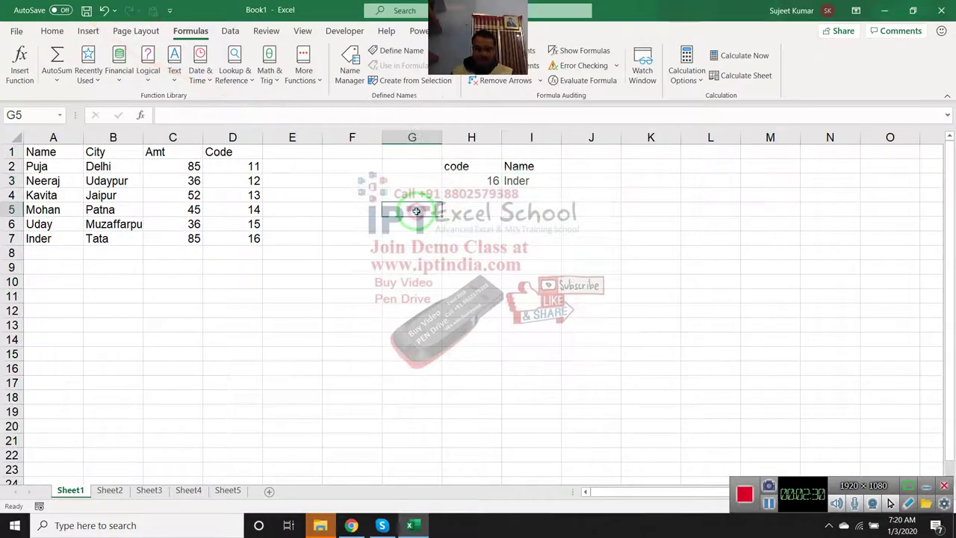
text(=cho)
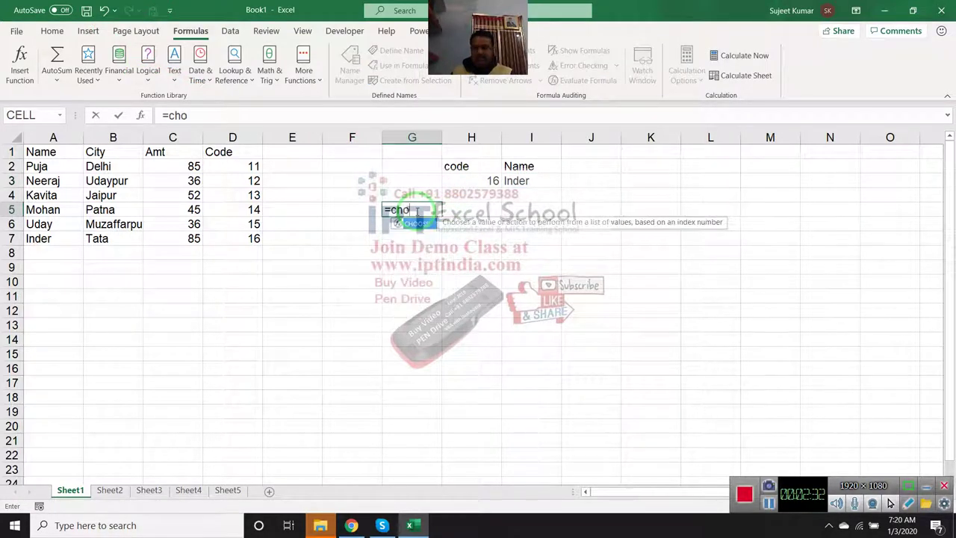
text(o)
key(Tab)
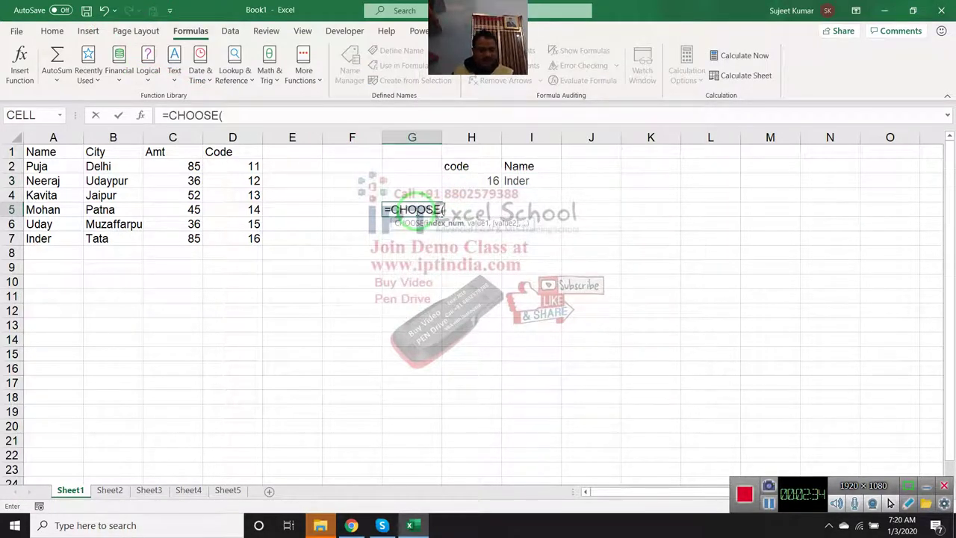
text(1)
click(356, 207)
text(,")
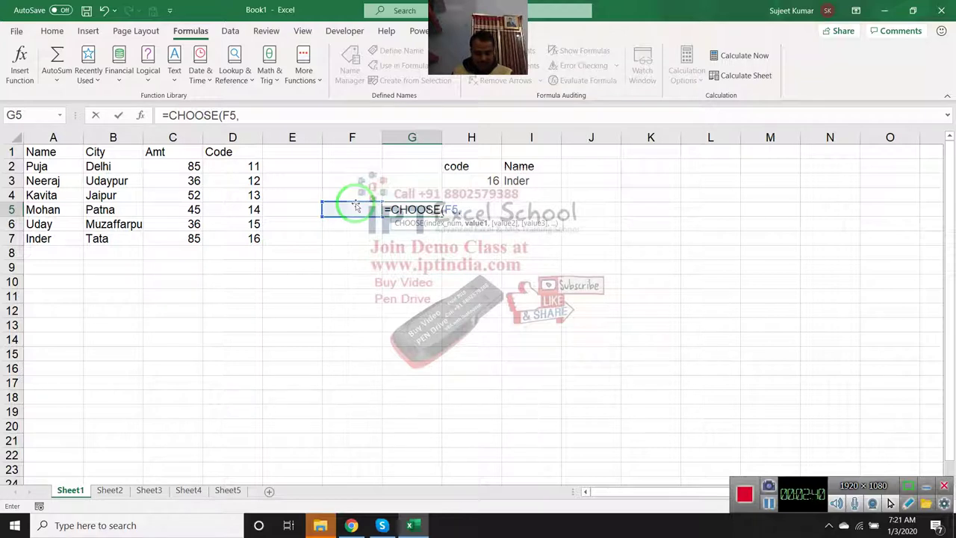
text(One)
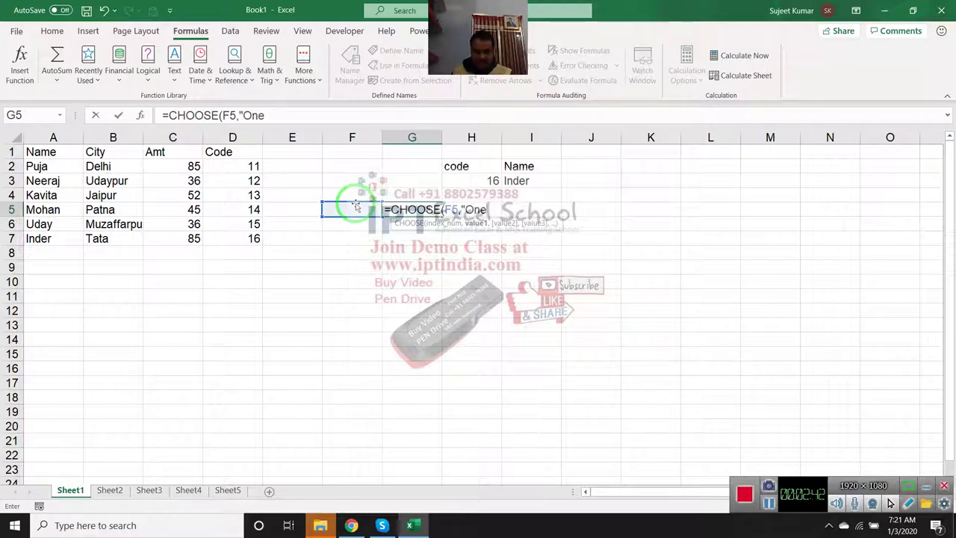
text(","T)
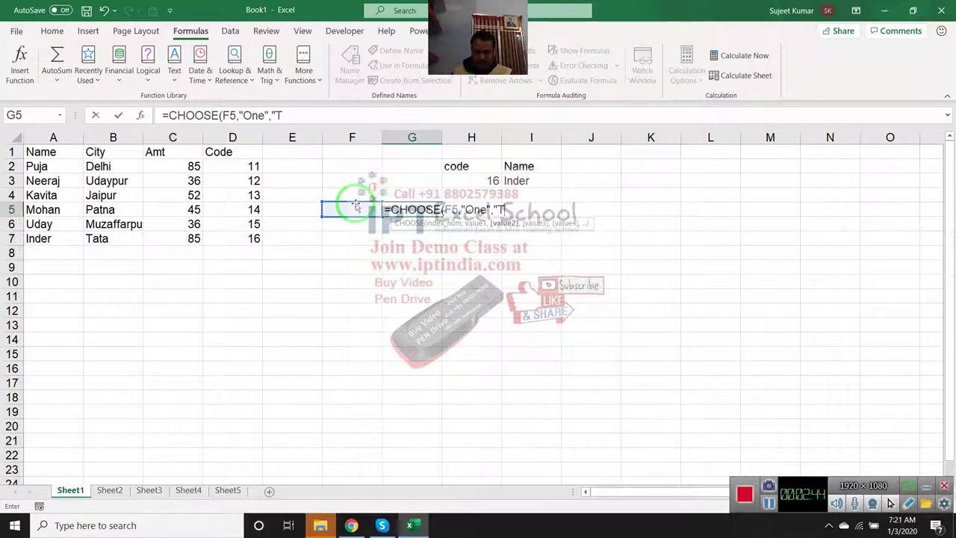
text(wo)
text(",")
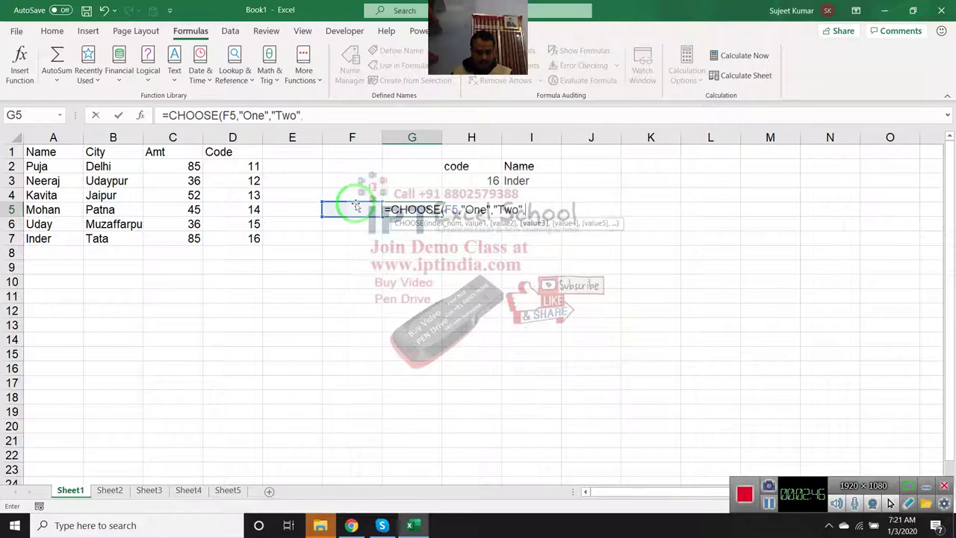
text(Thre)
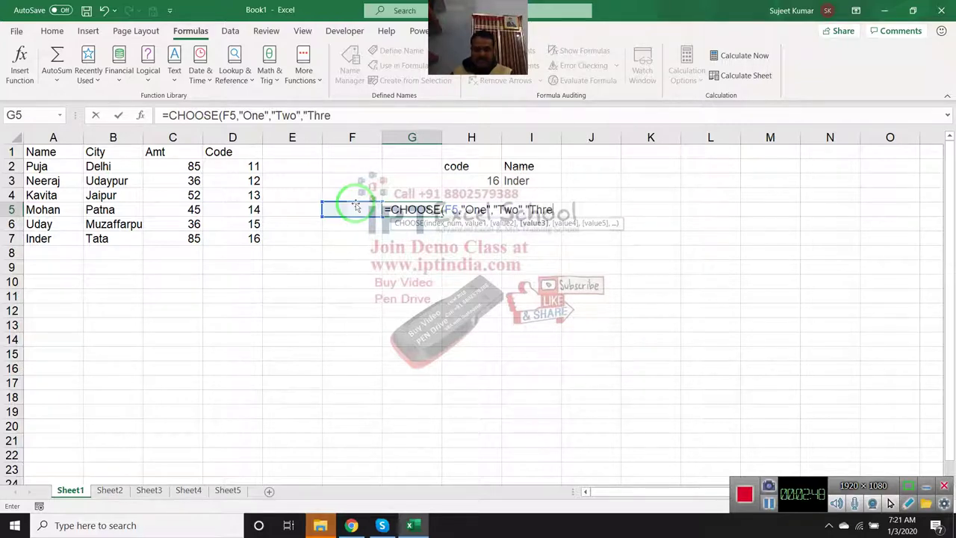
text(e)
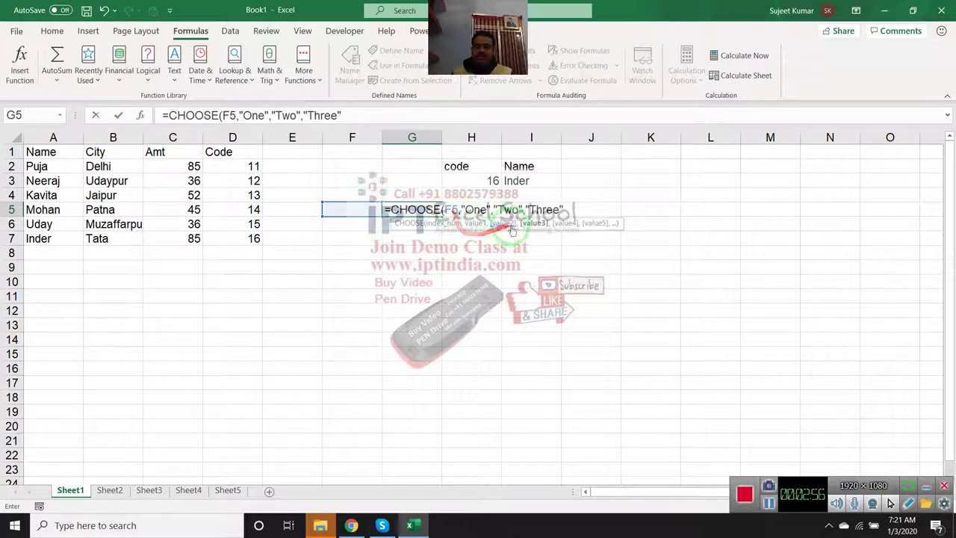
key(Return)
Put index 1 in F5 so G5 displays One
key(Up)
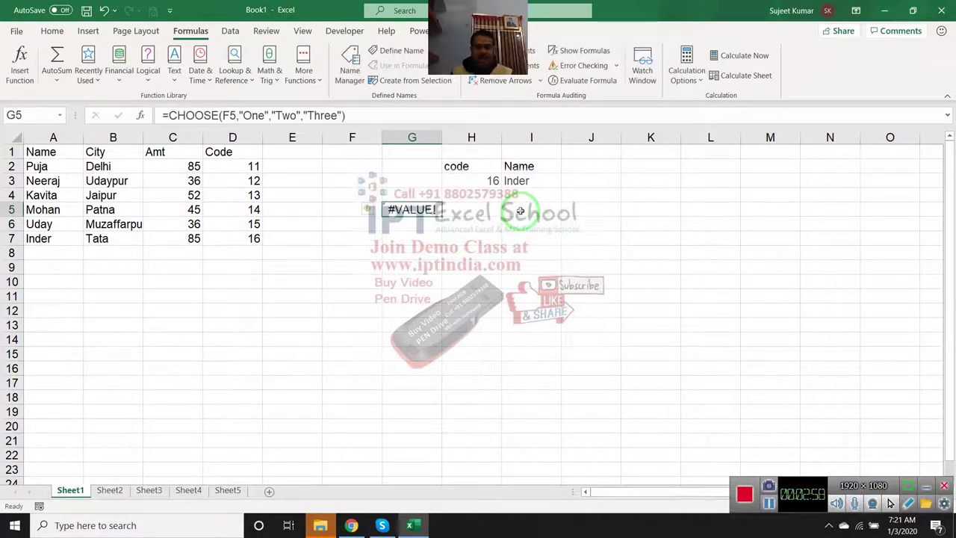
key(Left)
text(1)
key(Return)
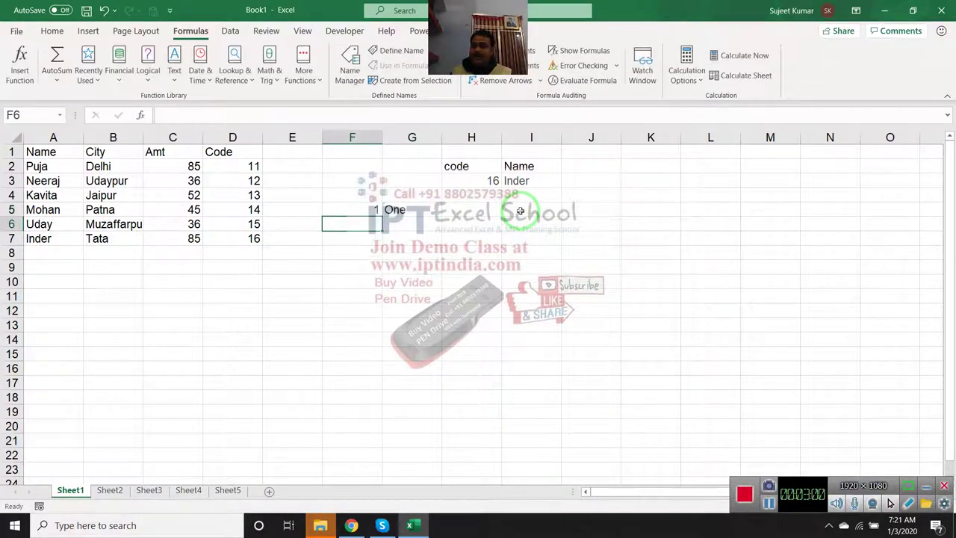
key(Up)
key(Right)
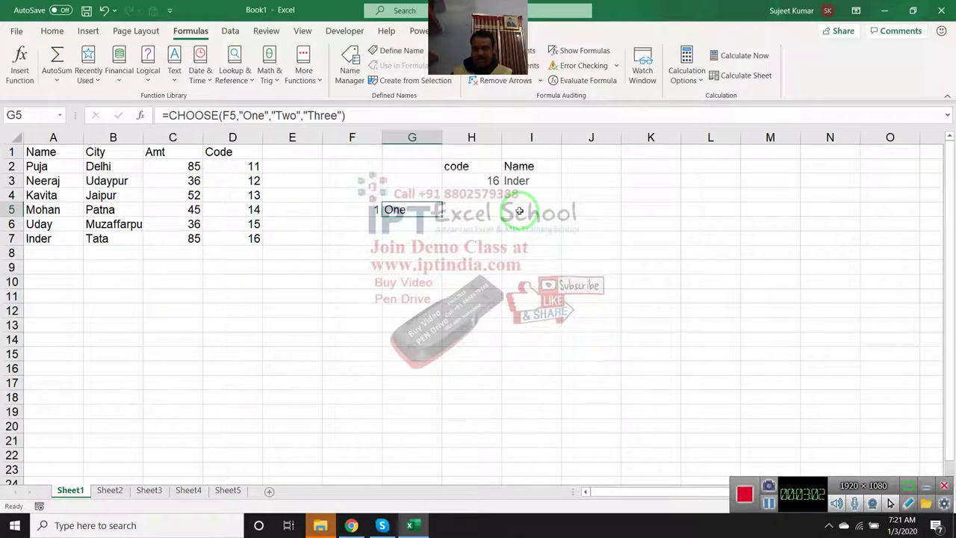
key(Down)
Enter =CHOOSE({1,2},"One","Two") in G6, correcting a stray typed character
text(=)
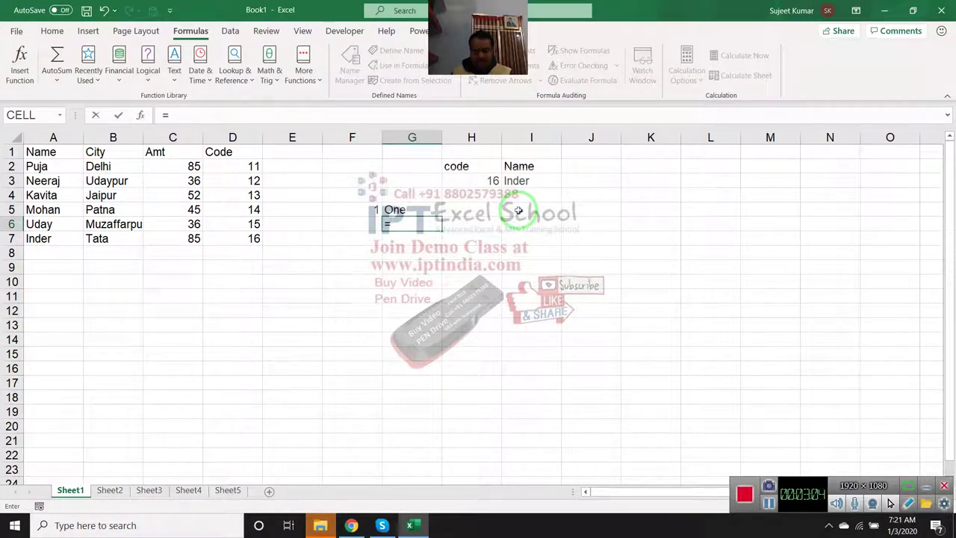
text(choo)
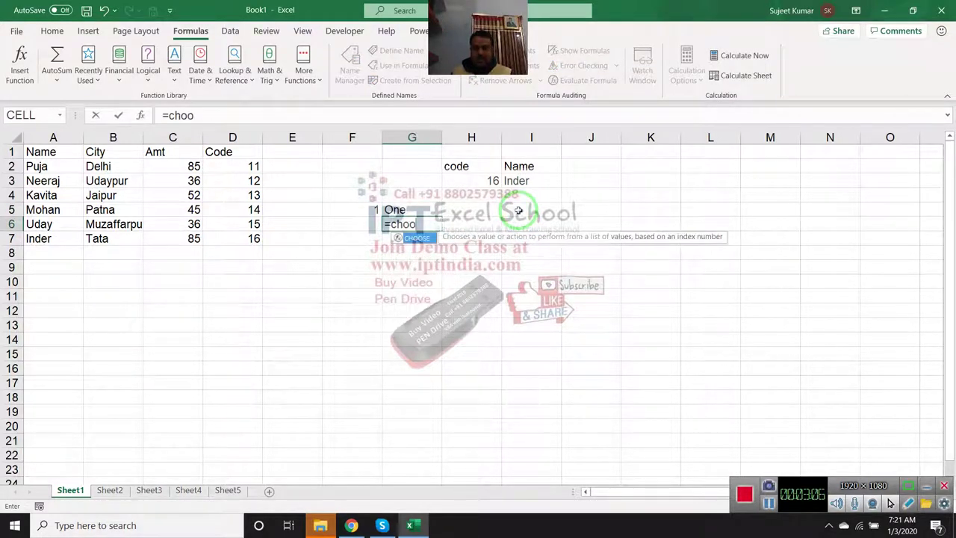
key(Tab)
text({)
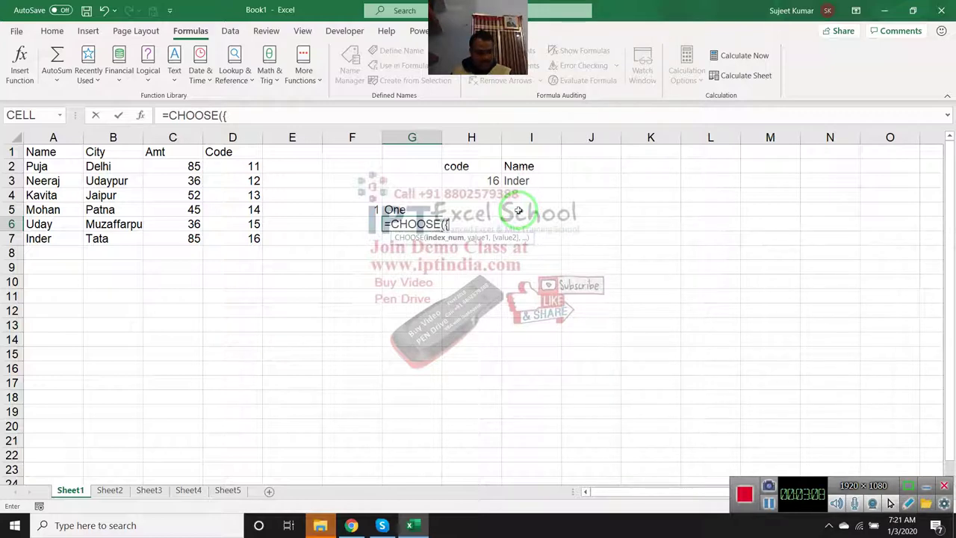
text(1,2)
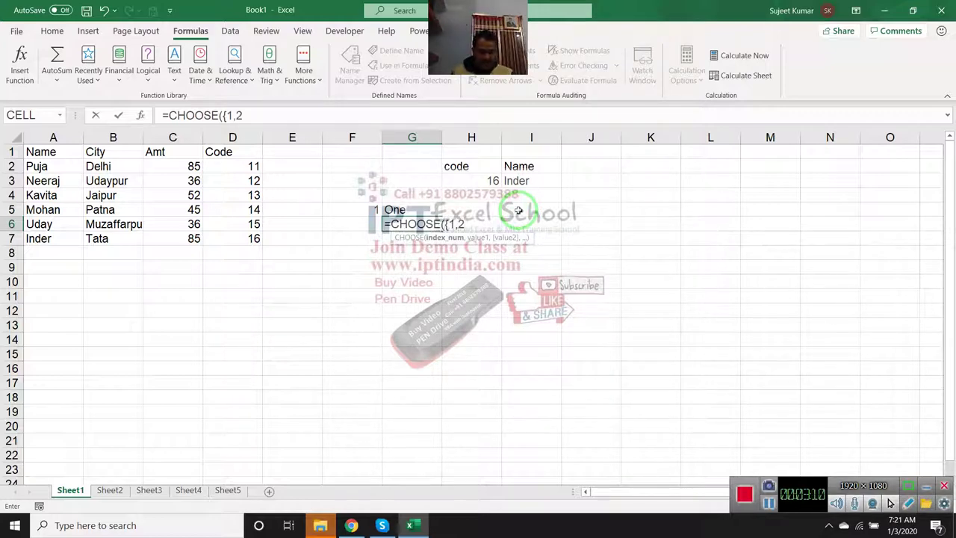
text(},")
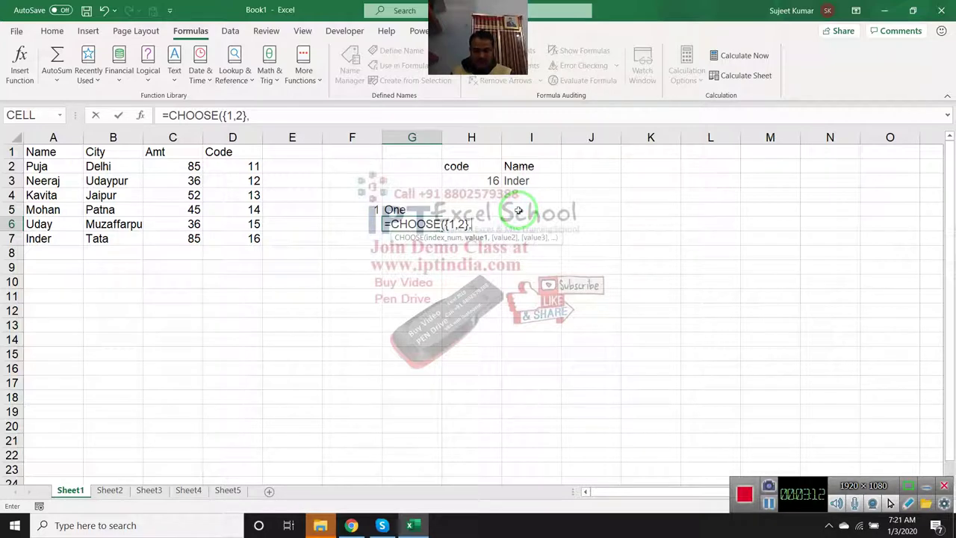
text(C)
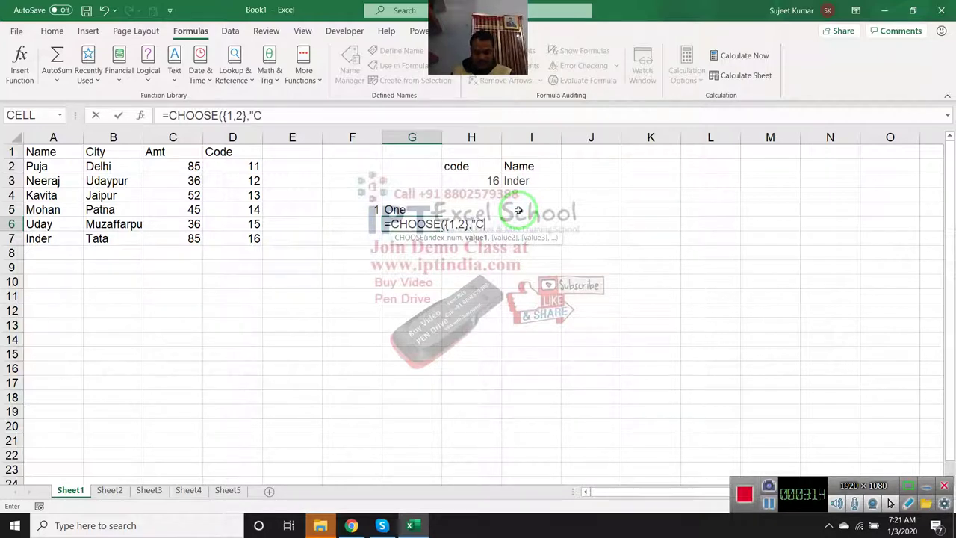
key(BackSpace)
text(One")
text(,")
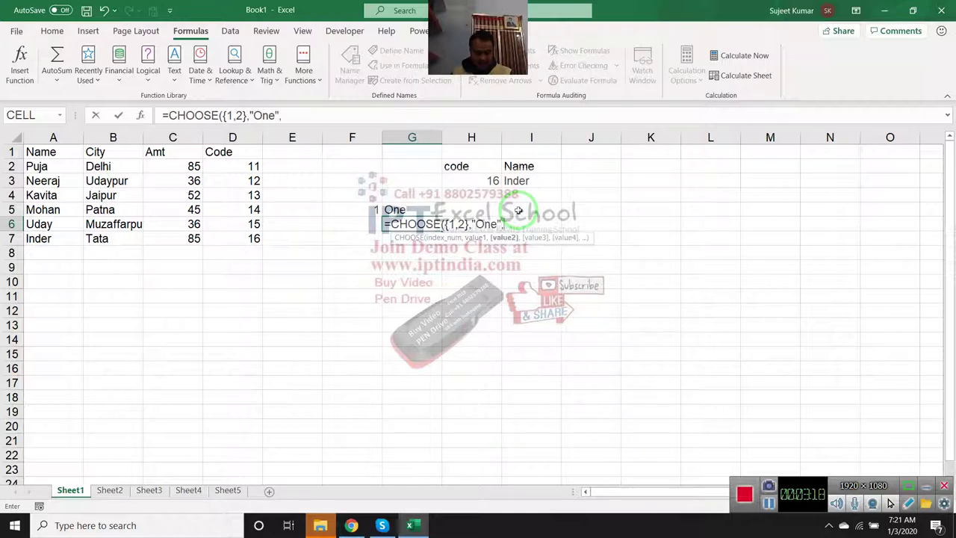
text(Tw)
text(o")
text())
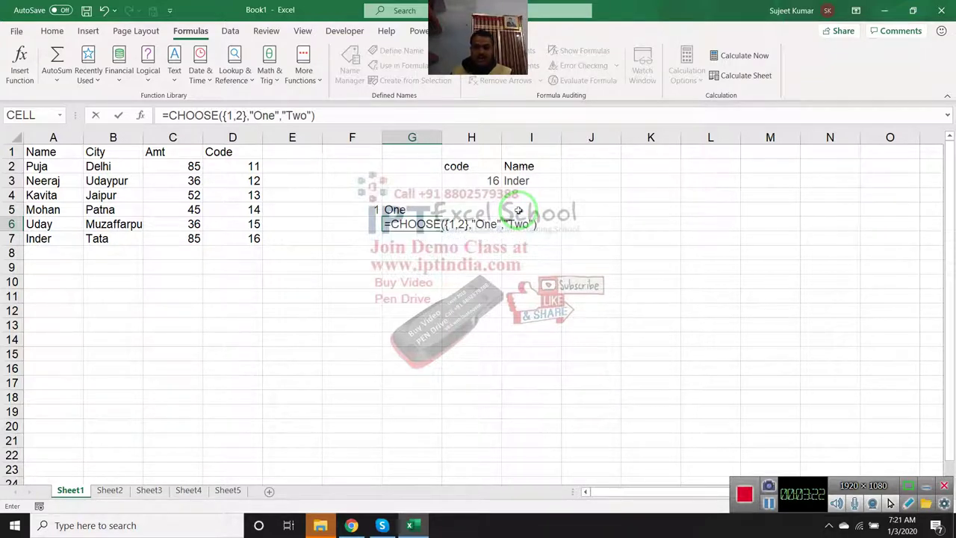
key(Return)
Check the spilled results: One in G6 and Two in H6
key(Up)
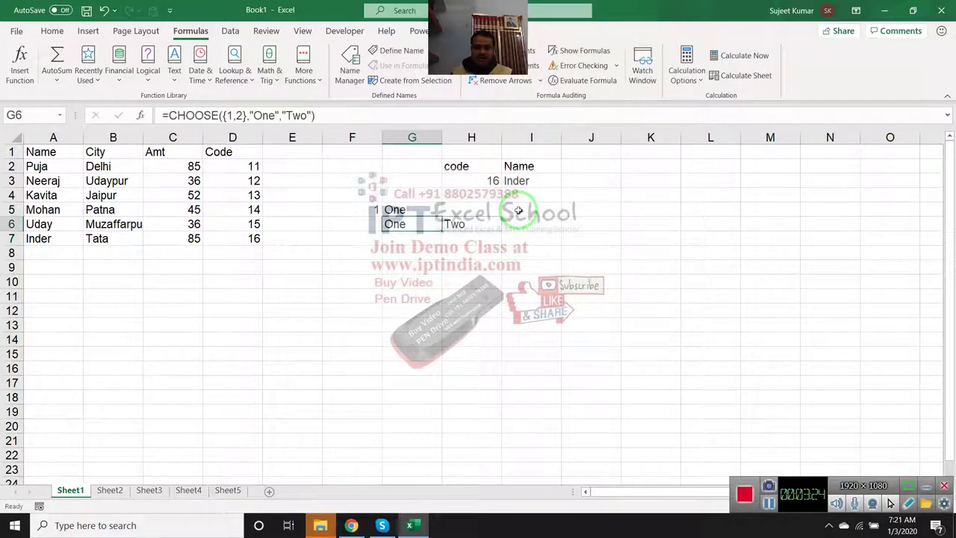
key(Right)
key(Left)
key(Right)
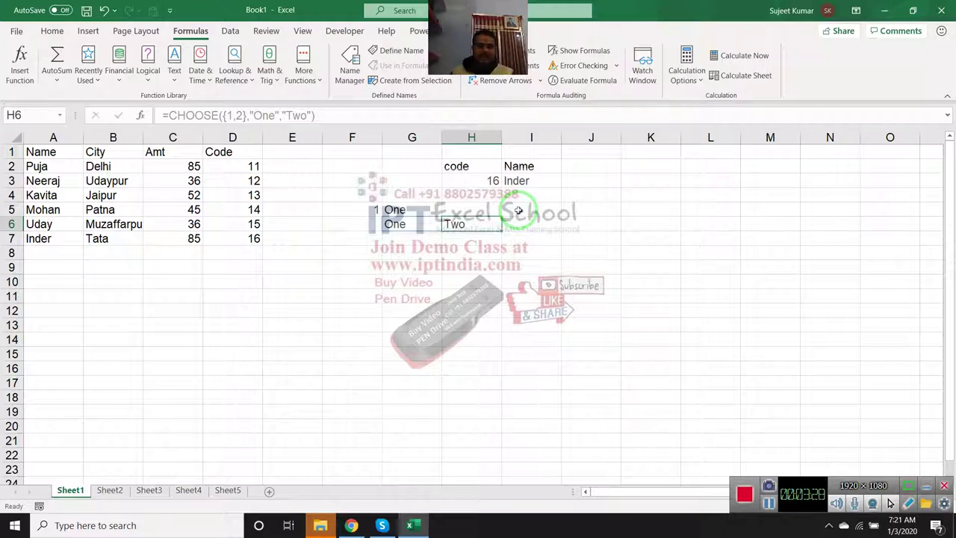
key(Left)
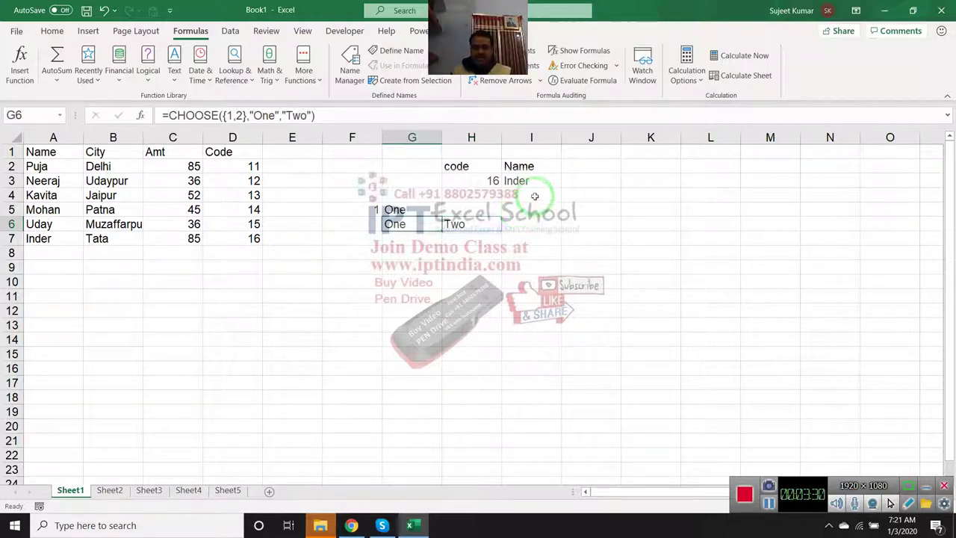
click(526, 180)
click(580, 80)
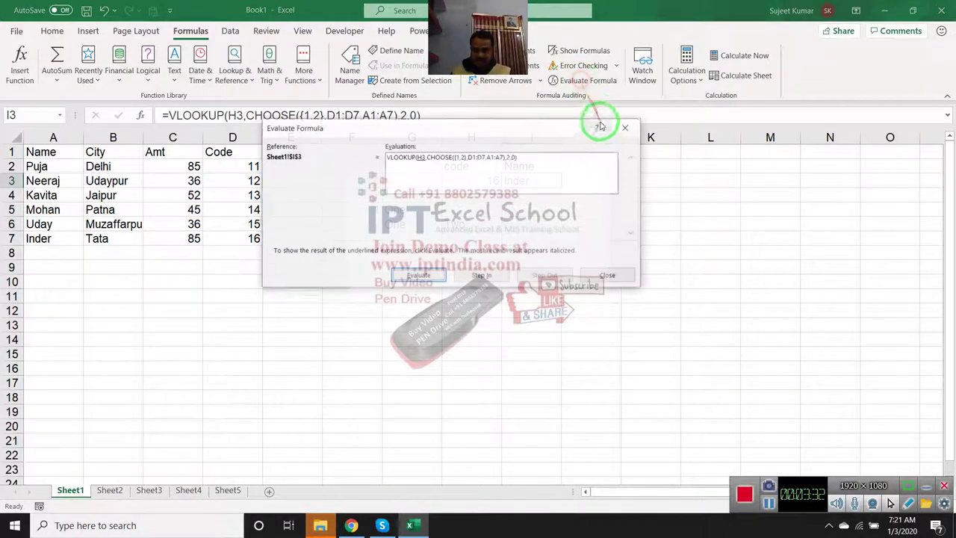
drag(522, 135, 642, 170)
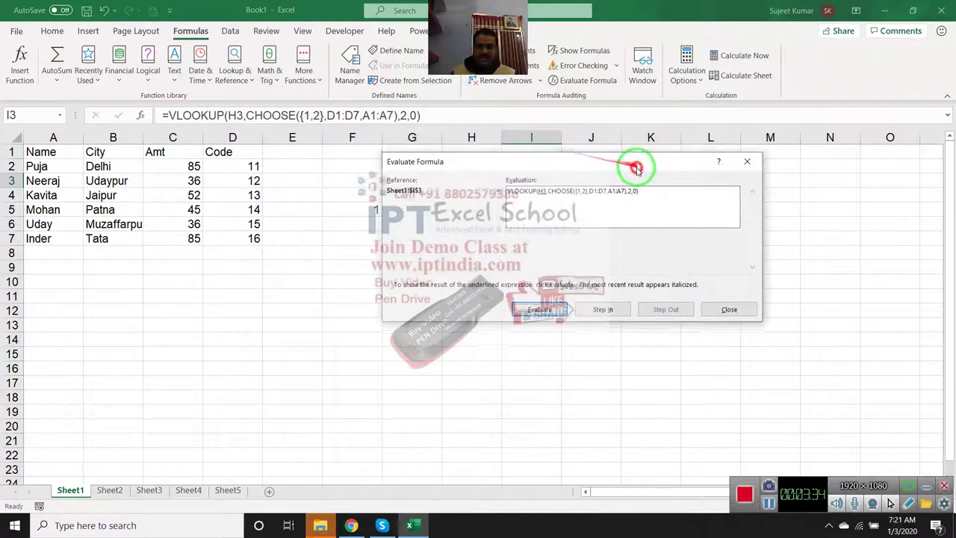
click(539, 311)
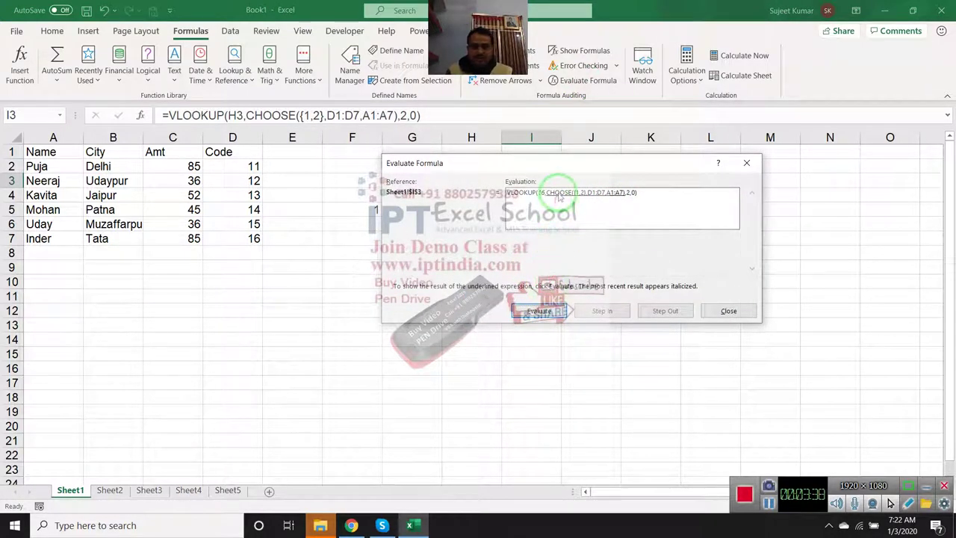
drag(527, 173, 530, 257)
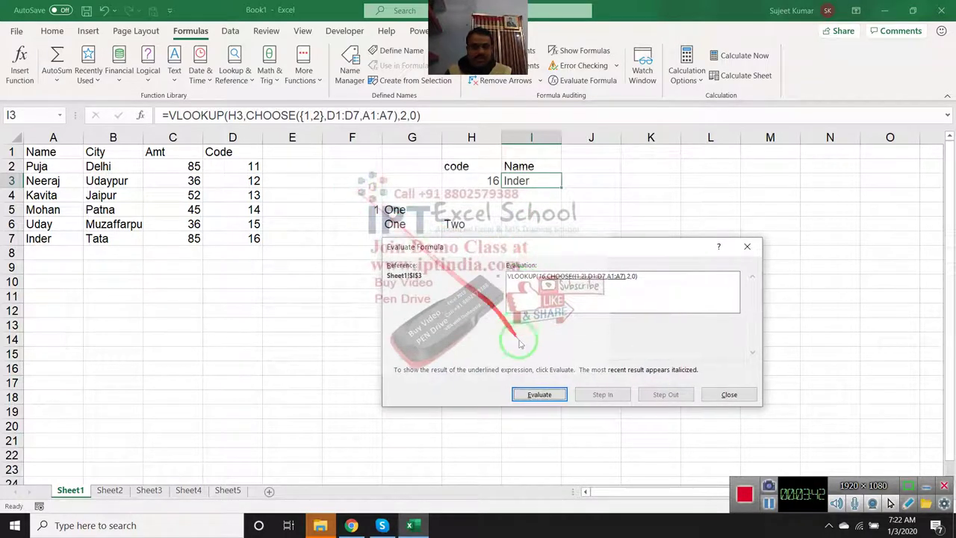
click(536, 394)
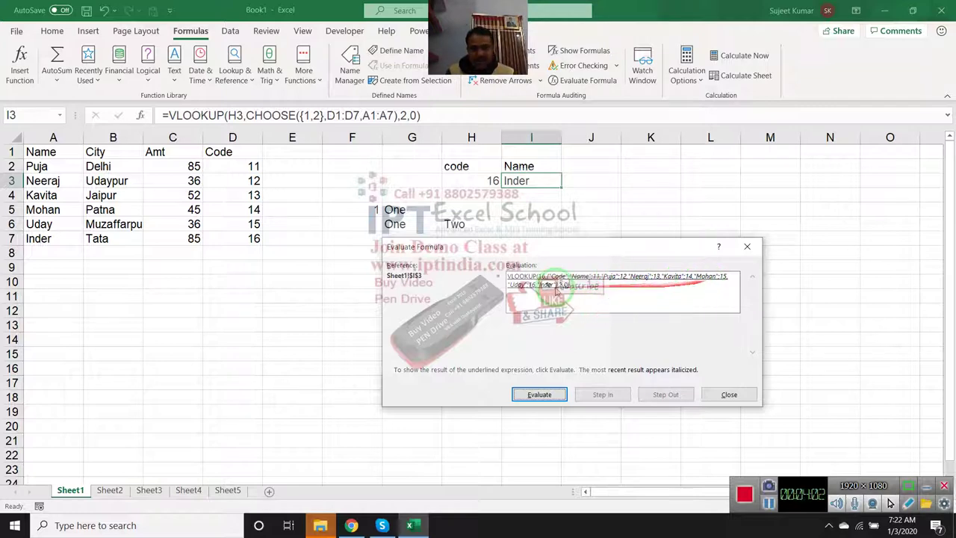
click(549, 396)
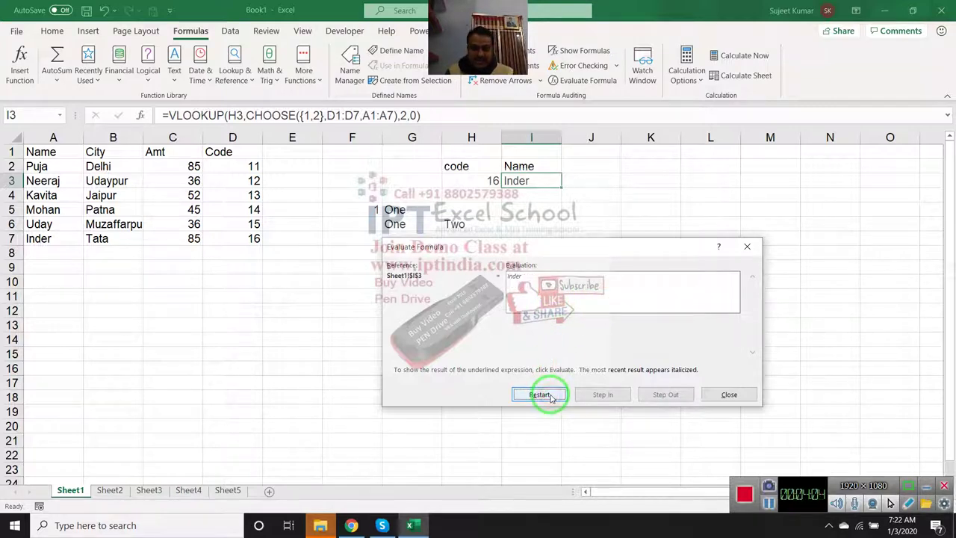
click(744, 248)
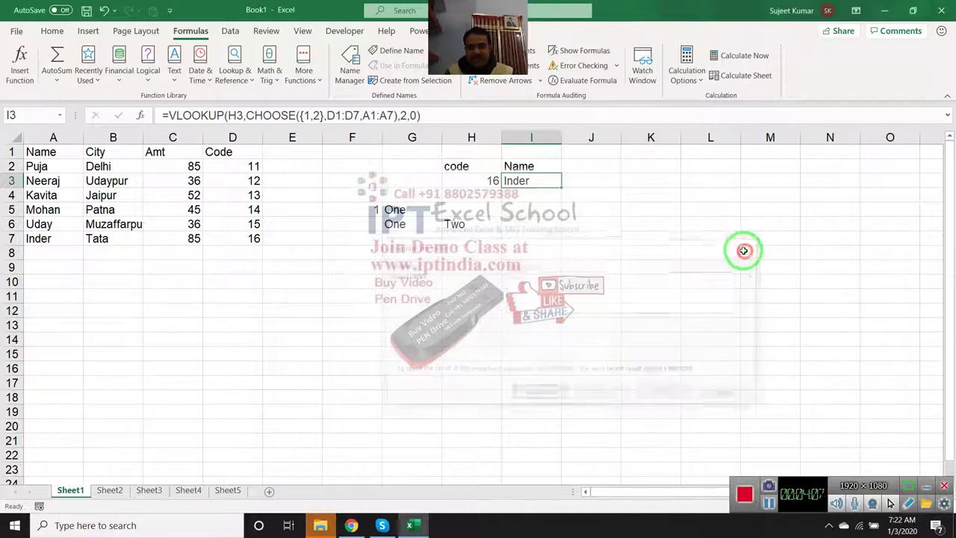
Extend the I3 CHOOSE to {1,2,3} with B1:B7 added as a third range
click(321, 116)
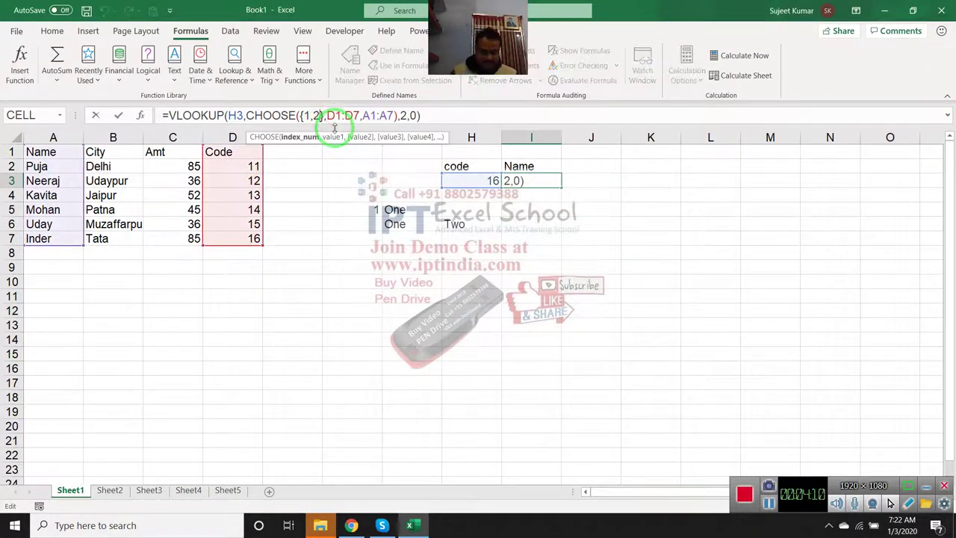
text(,)
click(389, 119)
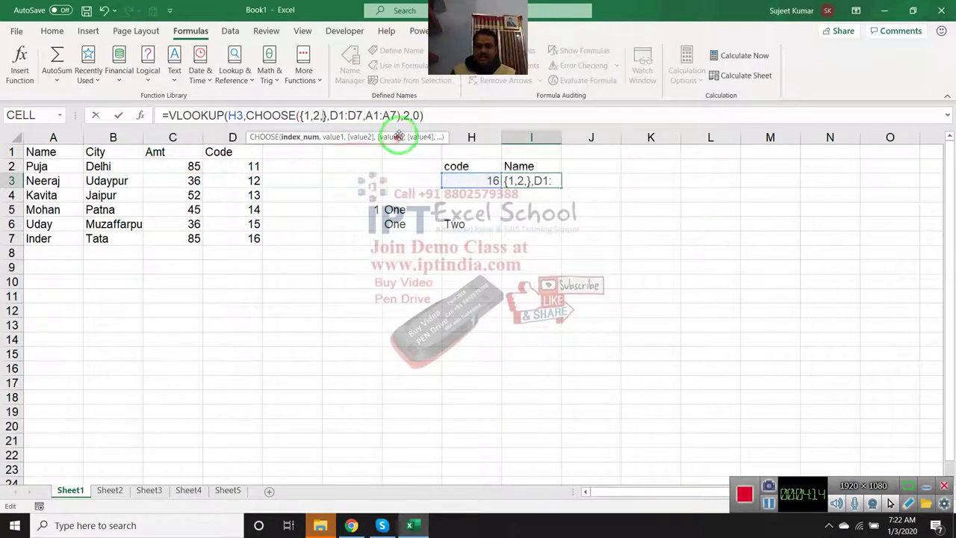
text(3)
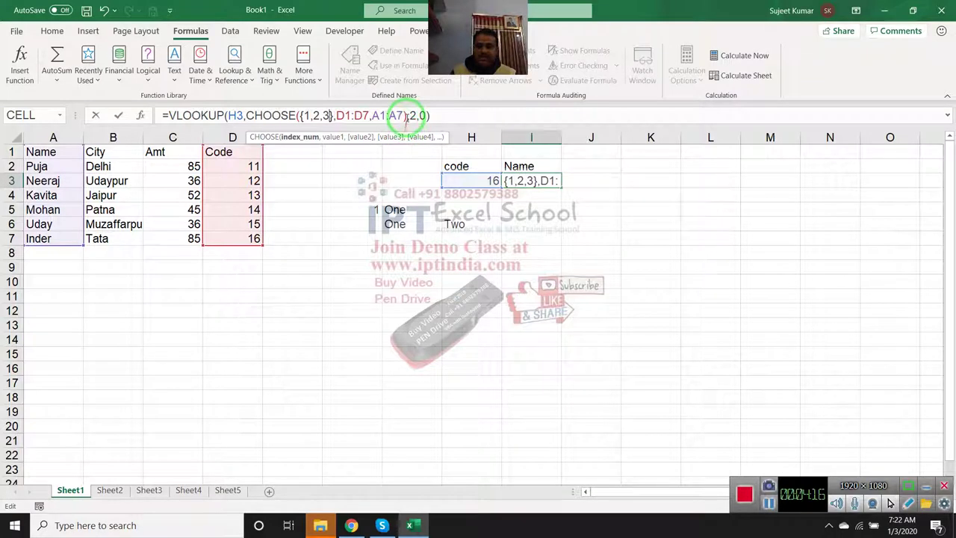
click(405, 115)
click(402, 116)
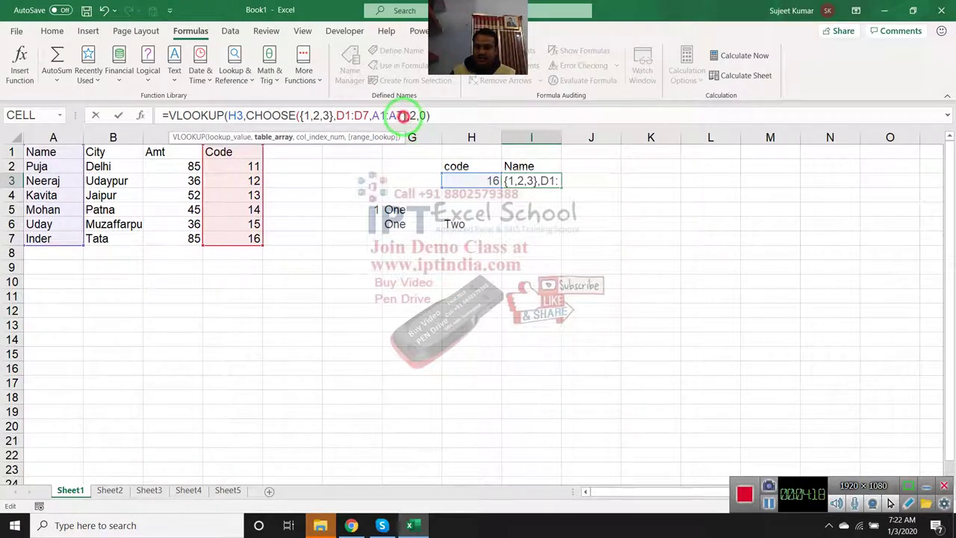
click(398, 116)
text(,)
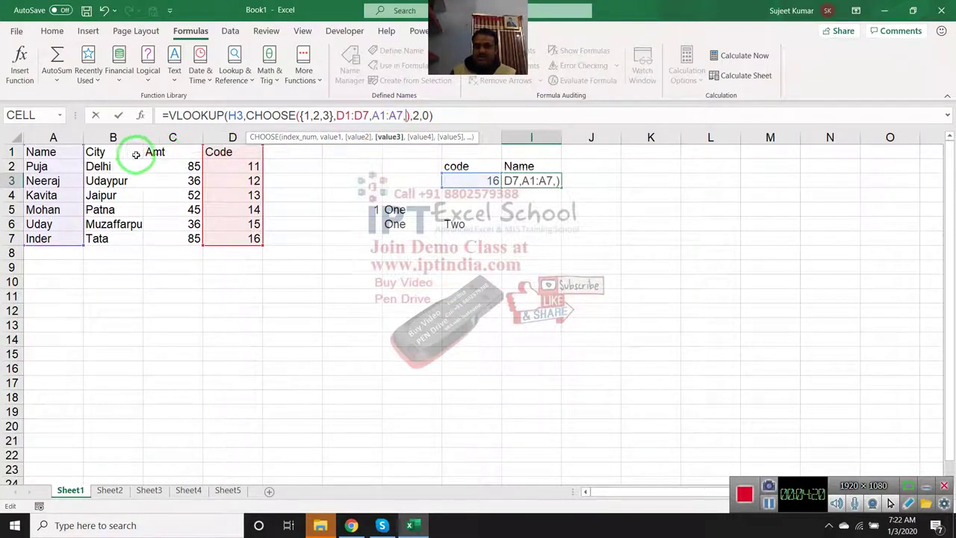
drag(114, 153, 106, 237)
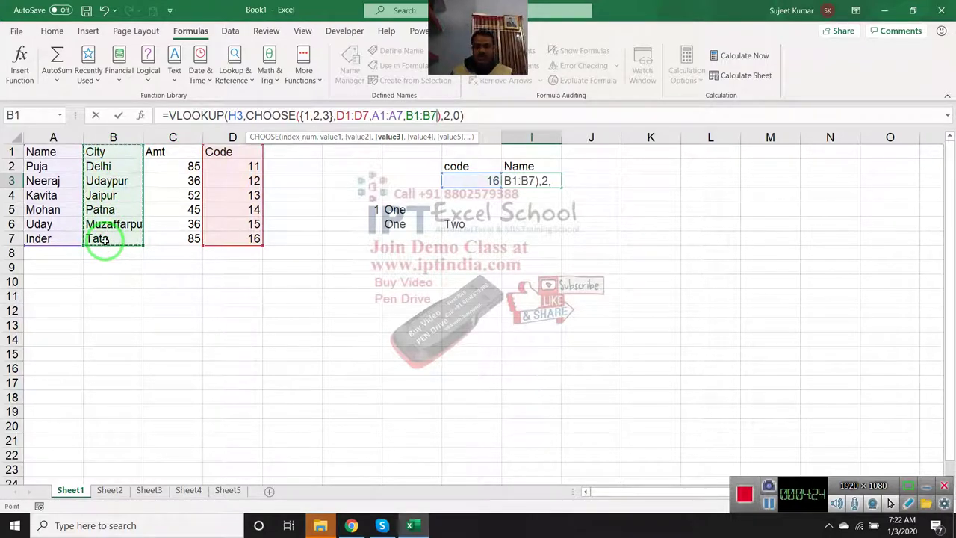
key(Return)
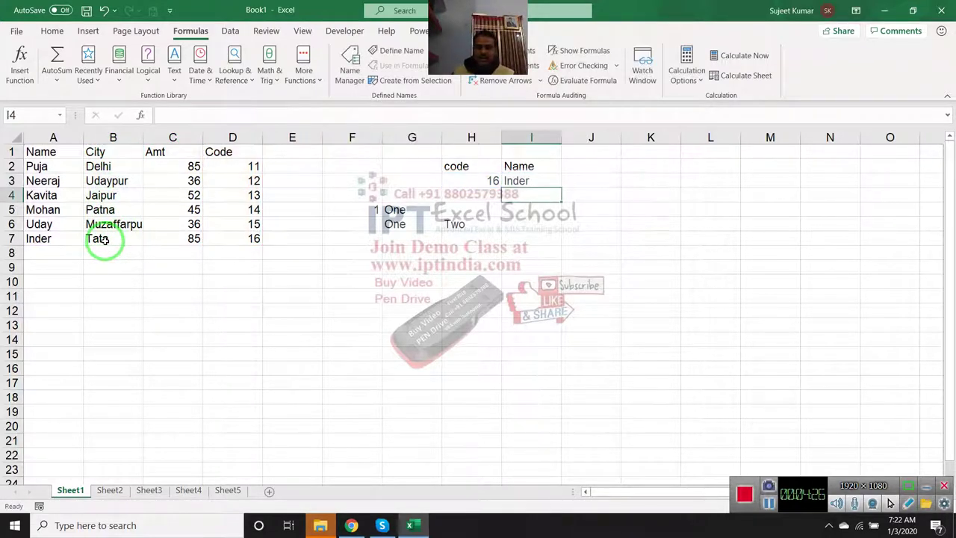
Change the VLOOKUP column index to 3 so I3 returns Tata, then minimise Excel
key(Up)
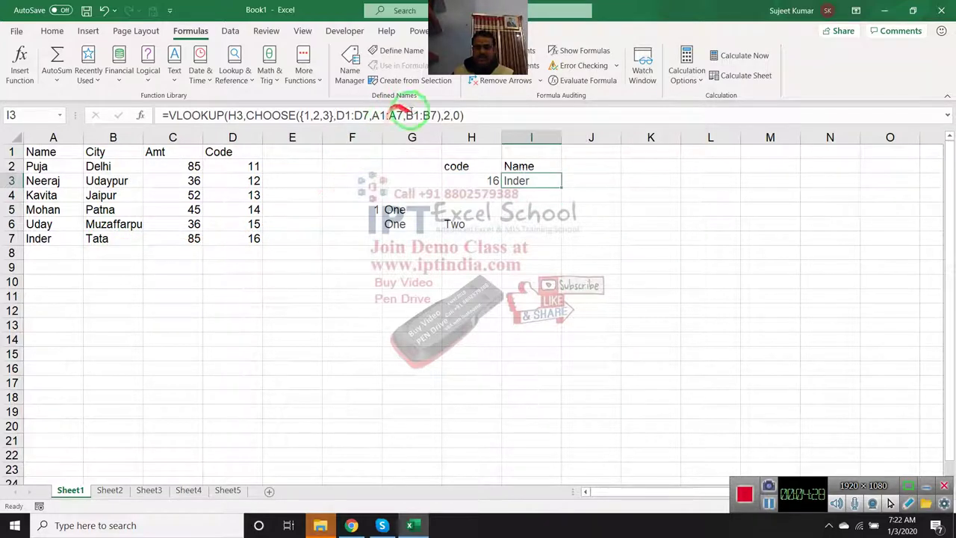
click(448, 115)
key(BackSpace)
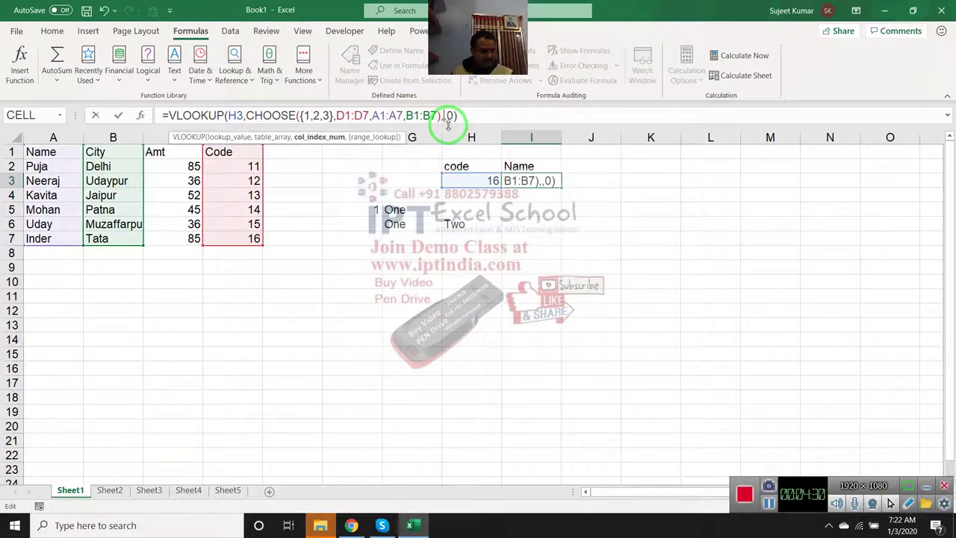
text(3)
key(Return)
key(Up)
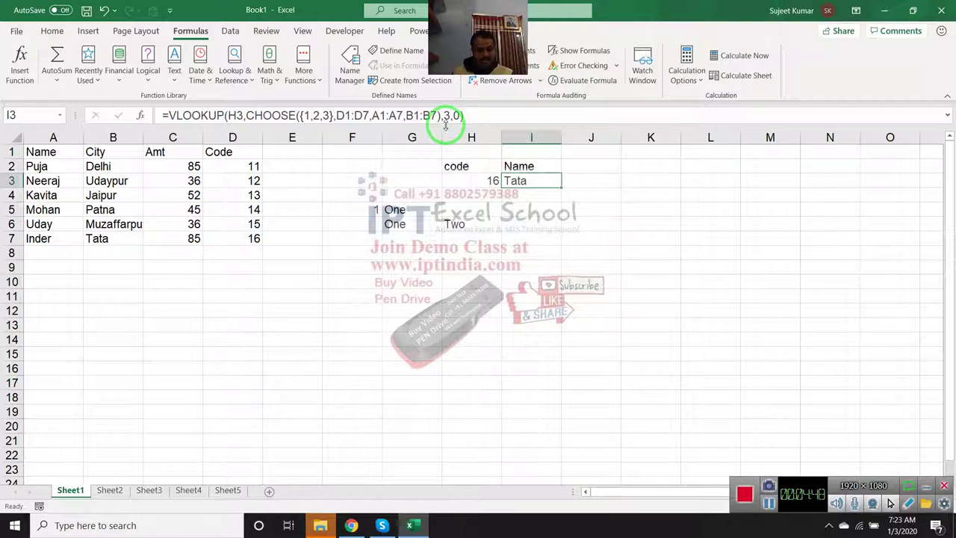
key(super+d)
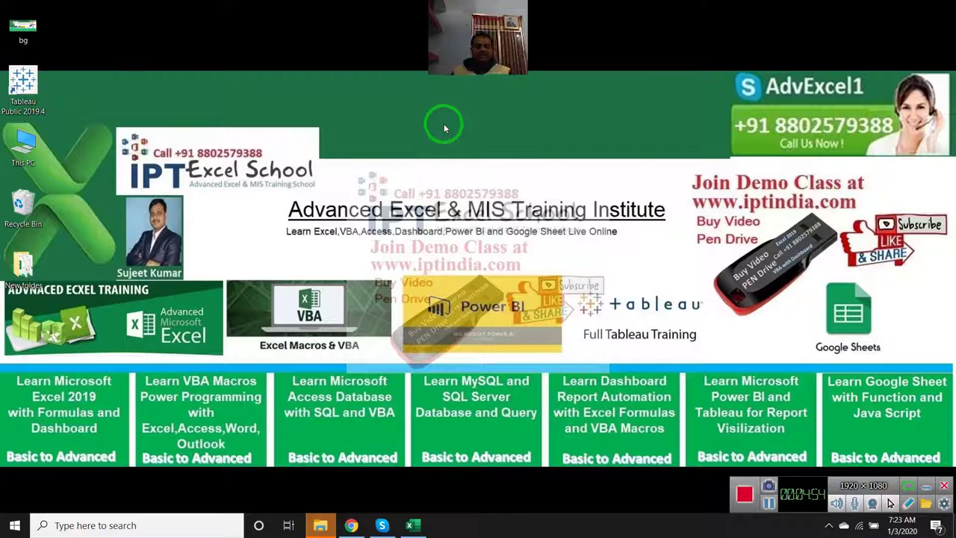
drag(444, 123, 646, 276)
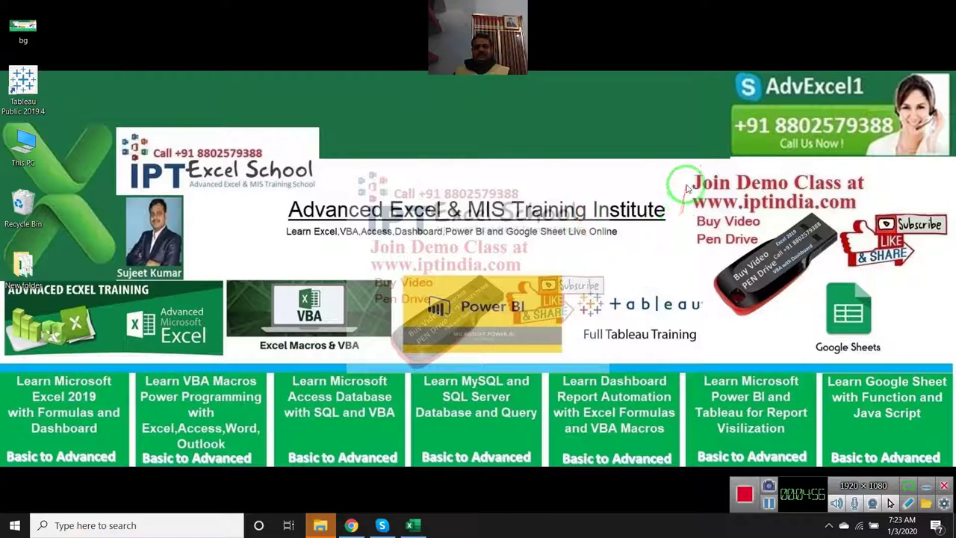
drag(684, 195, 857, 214)
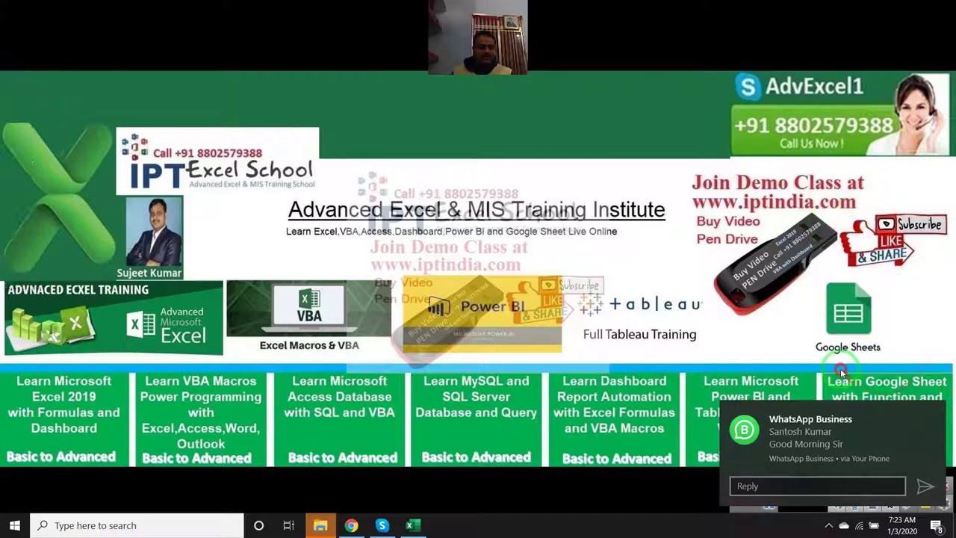
mouse_move(902, 432)
click(931, 411)
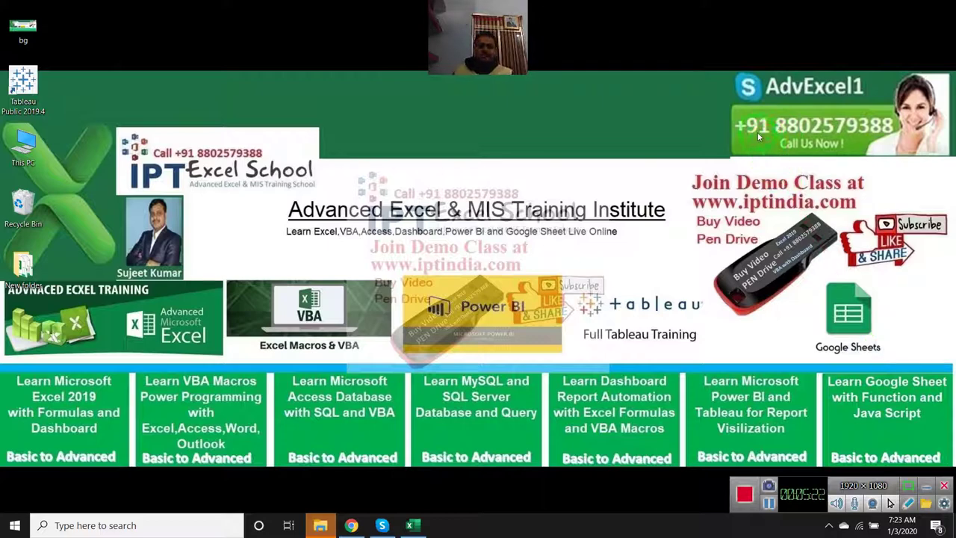
mouse_move(732, 105)
mouse_down()
mouse_move(892, 142)
mouse_move(875, 73)
mouse_up()
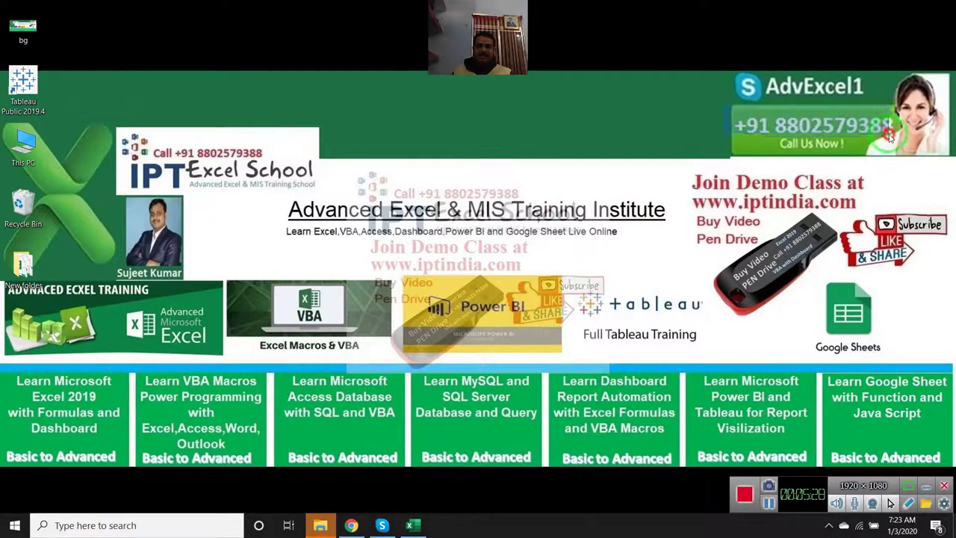
drag(875, 73, 892, 140)
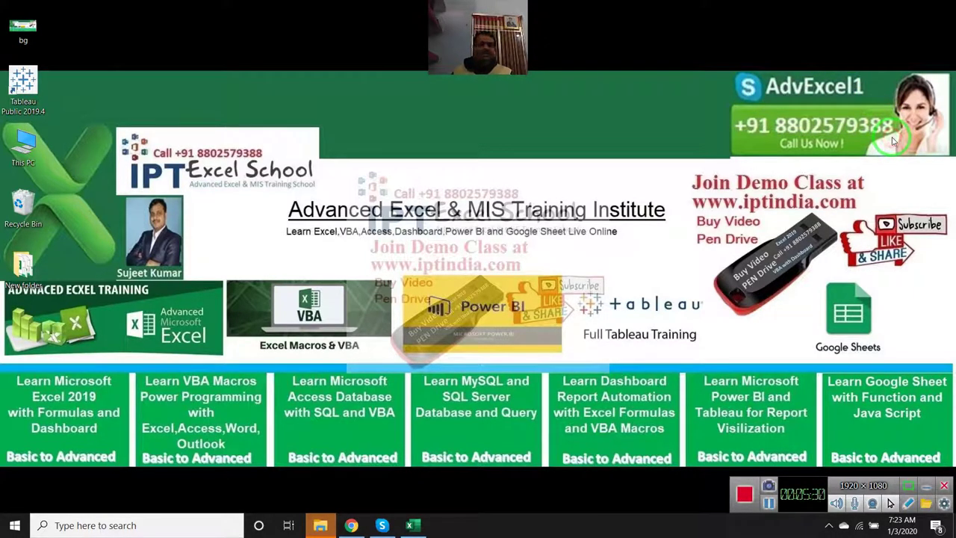